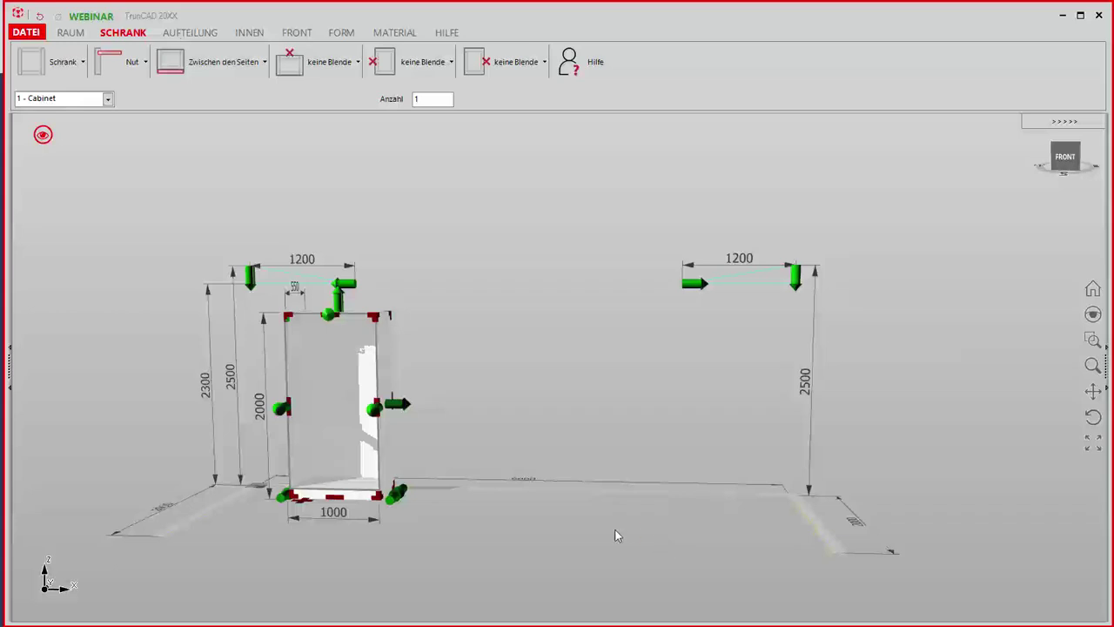
- Insert a 1DoorL base cabinet, 600 wide and 900 high, beside the tall 1000-wide unit
middle_click_drag(492, 458, 460, 475)
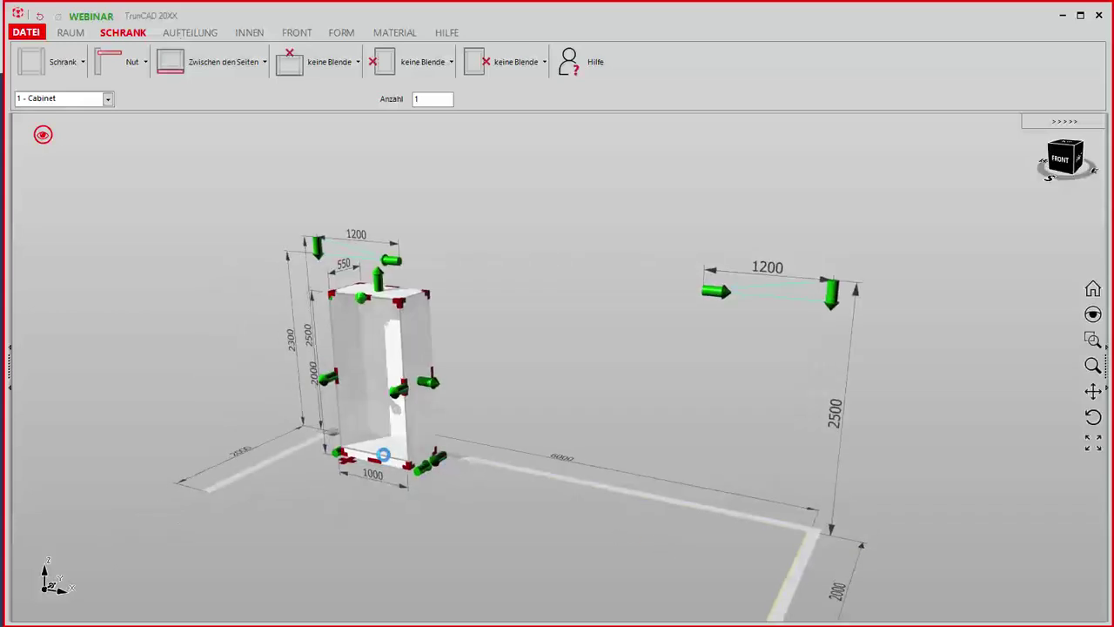
right_click(408, 466)
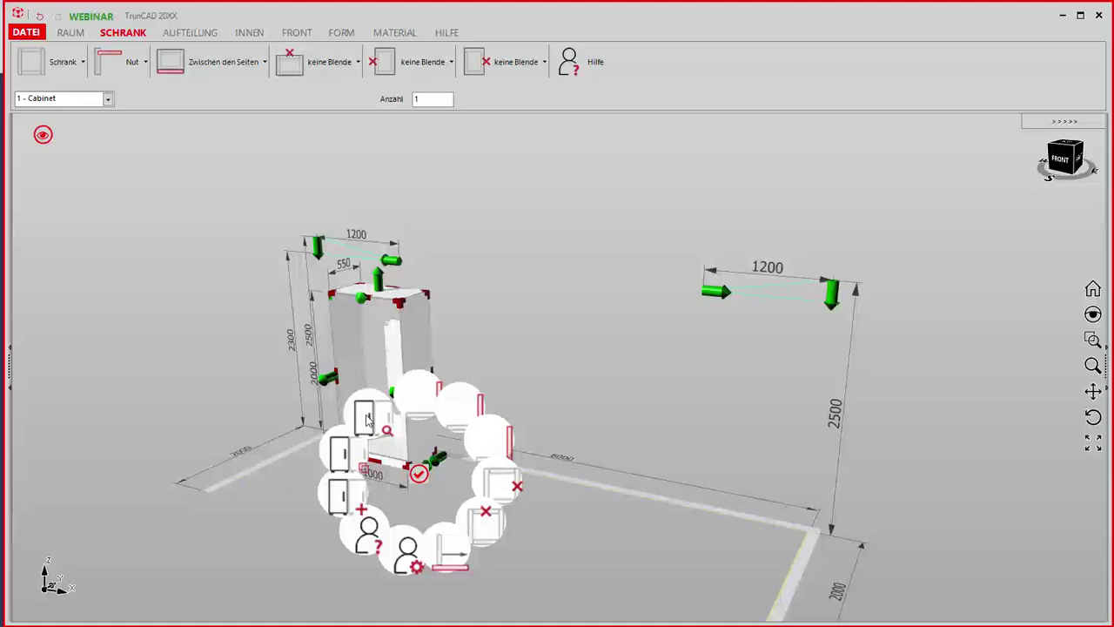
left_click(367, 421)
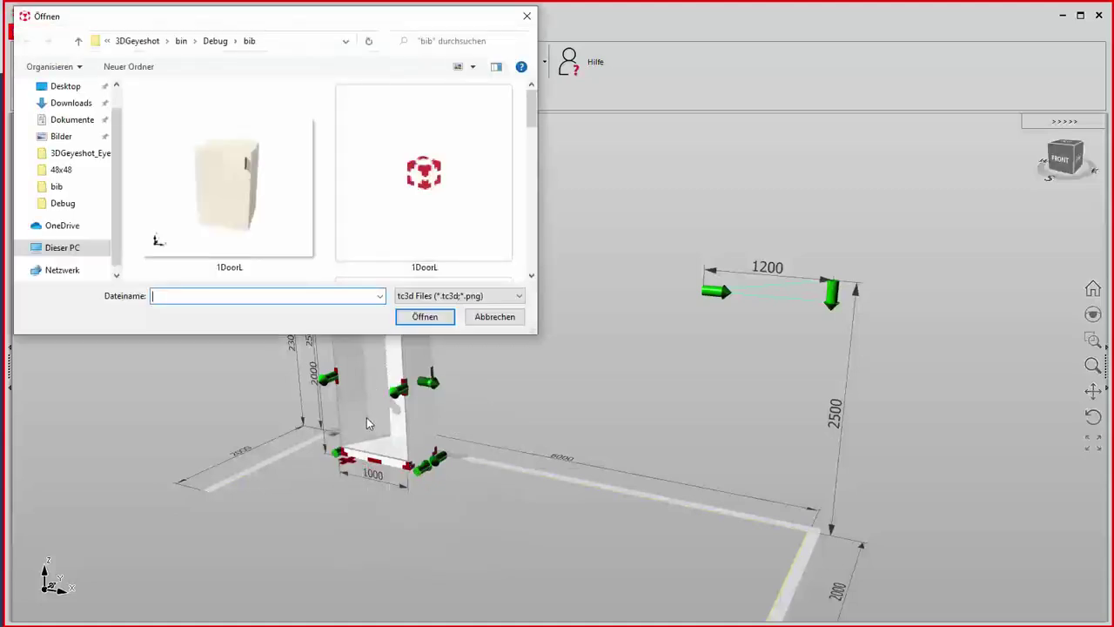
double_click(248, 200)
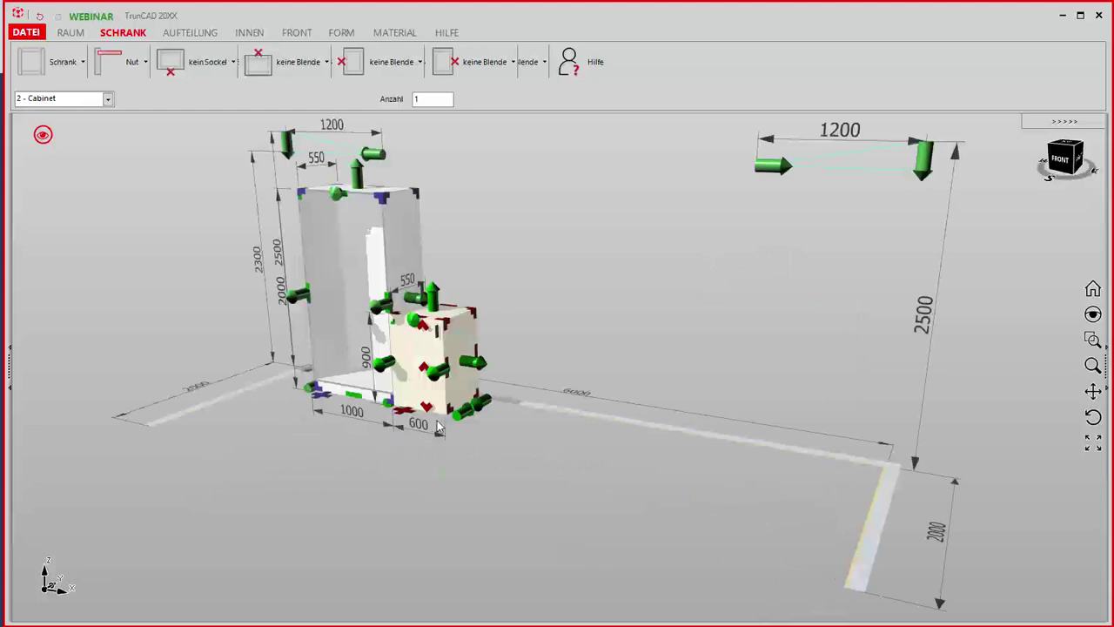
- Insert the 3Drawer drawer cabinet beside the first base unit
right_click(451, 415)
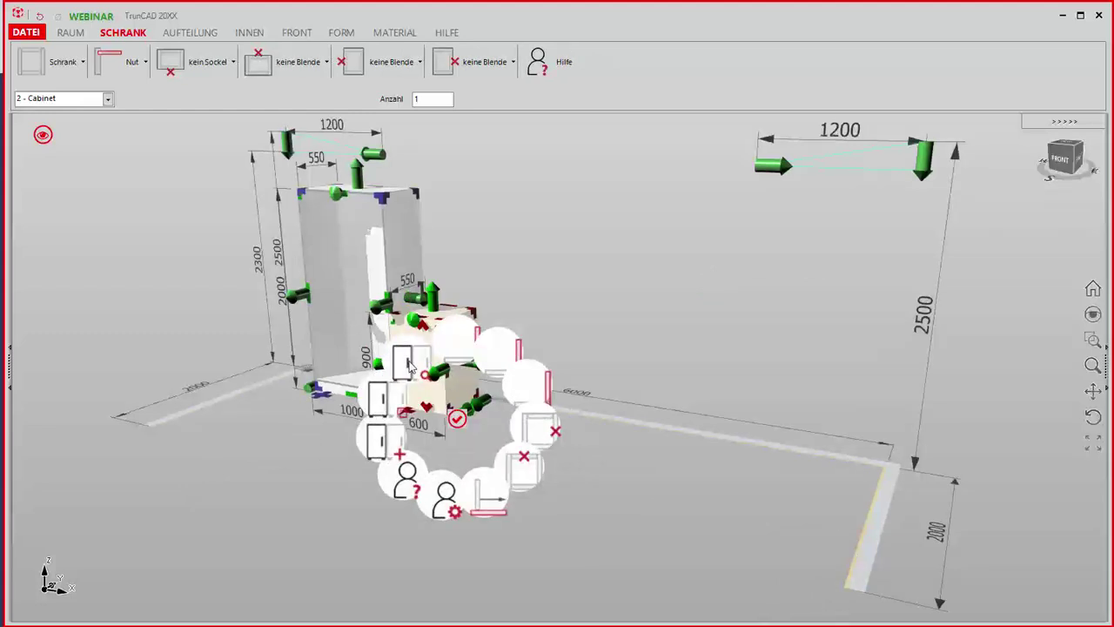
left_click(405, 362)
scroll(317, 250, "down", 1)
scroll(317, 249, "down", 1)
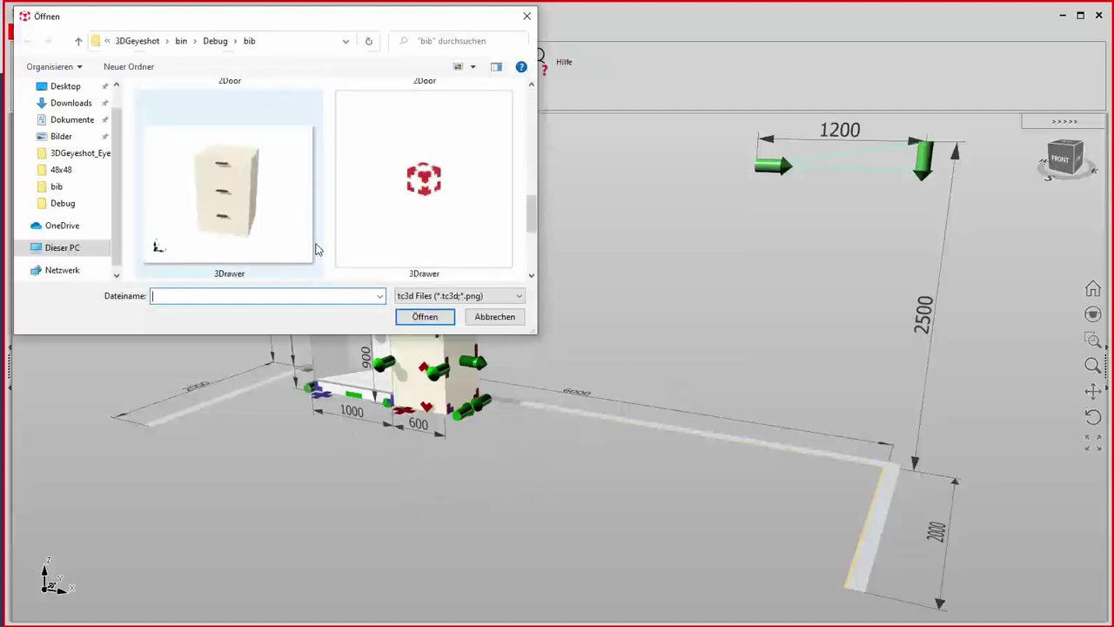
double_click(264, 233)
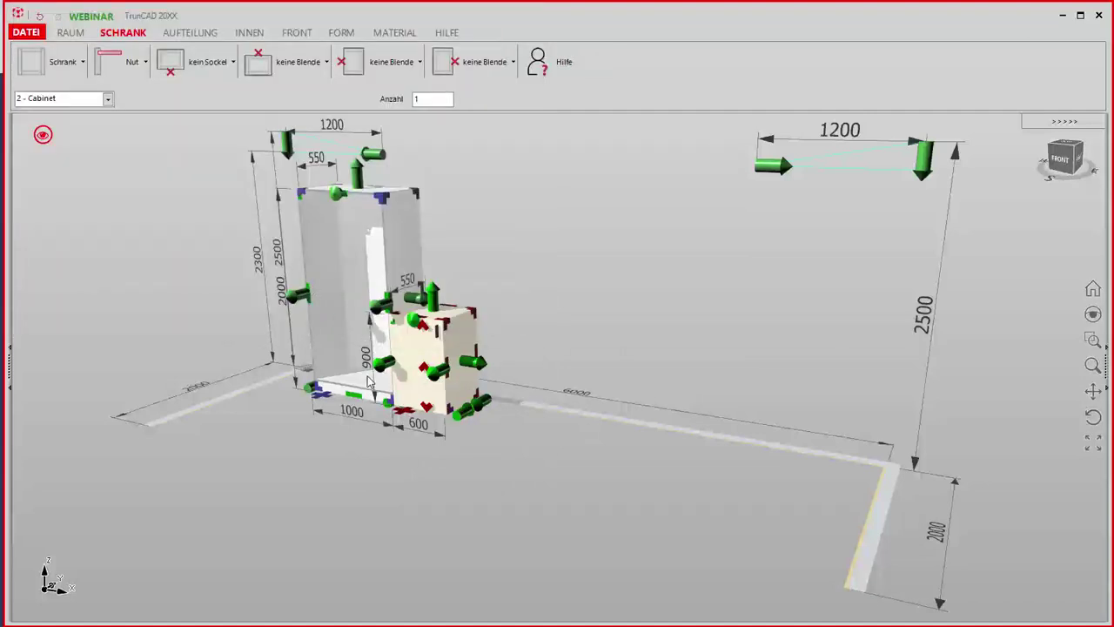
left_click(369, 381)
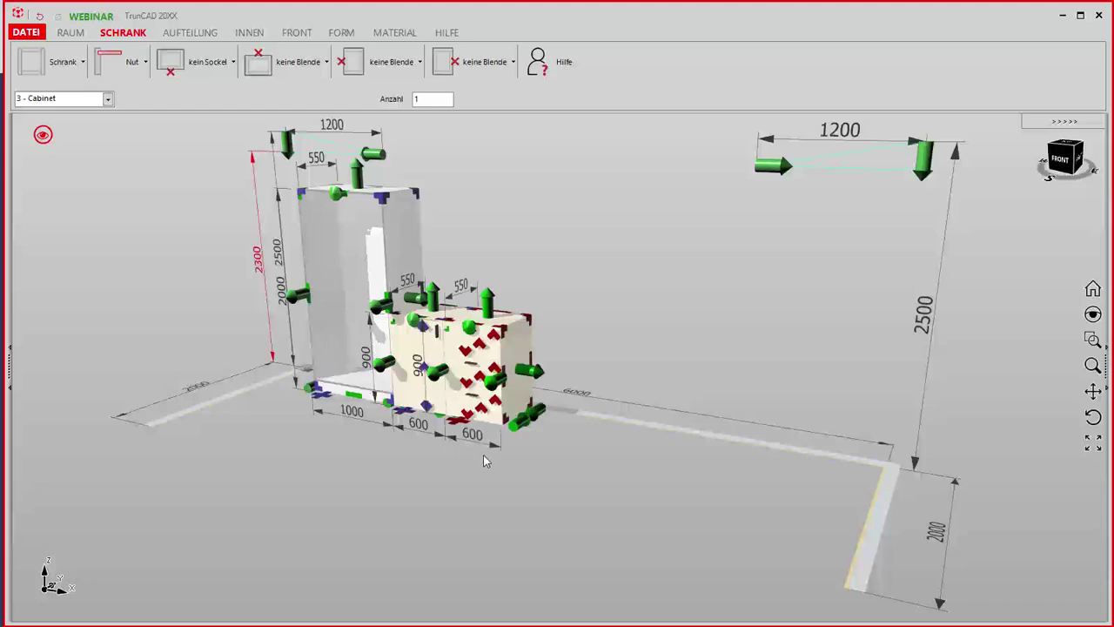
- Add another 600-wide library base cabinet at the end of the row
right_click(509, 424)
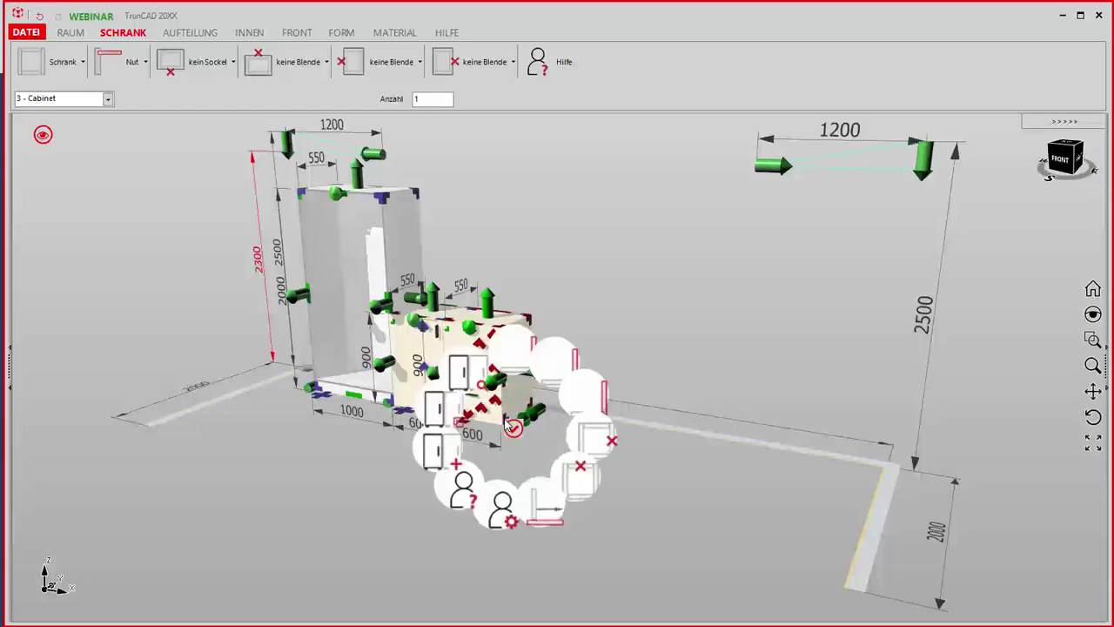
left_click(490, 405)
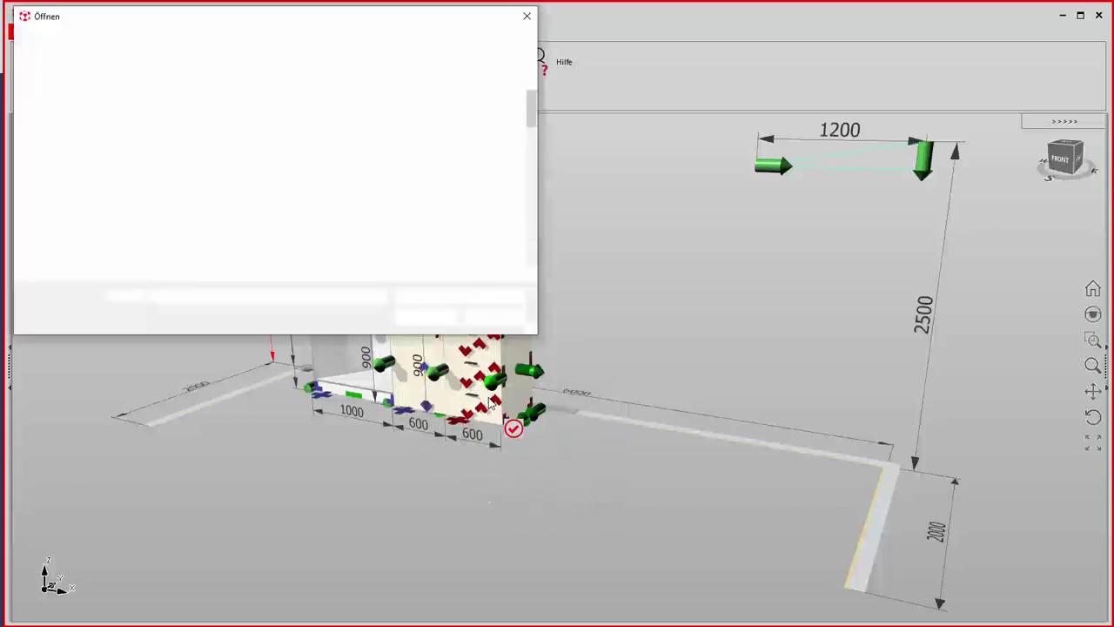
left_click(532, 275)
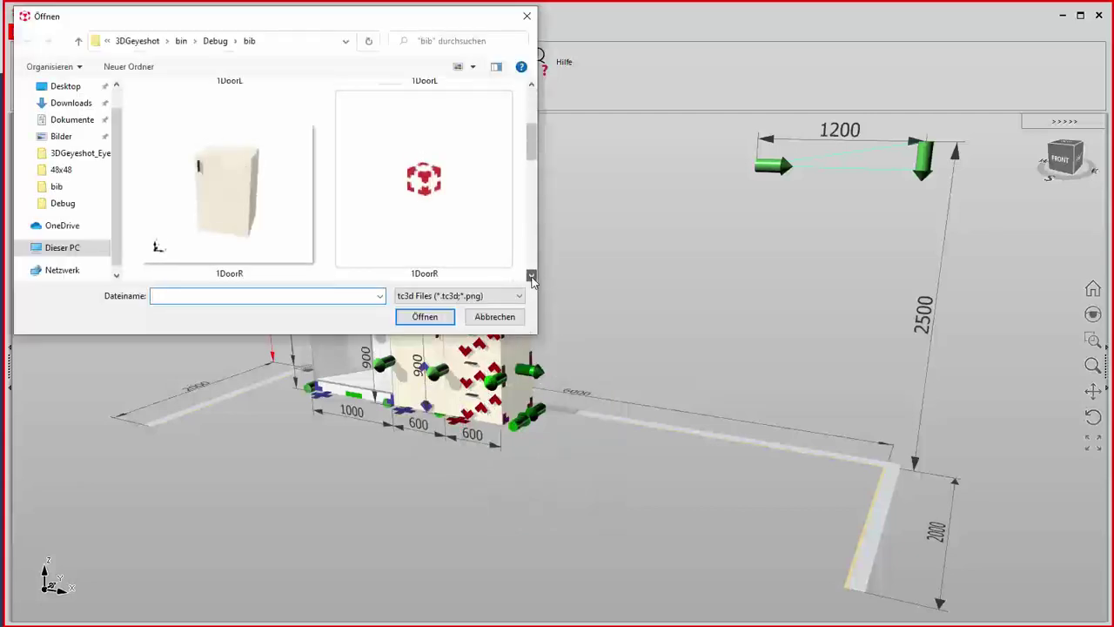
double_click(248, 224)
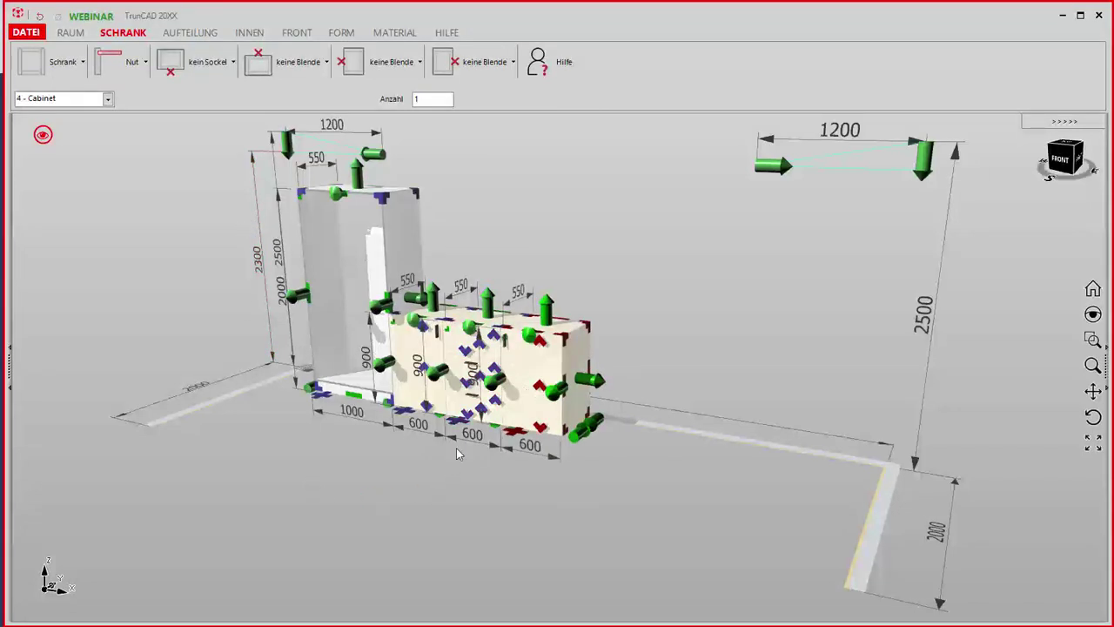
- Change the last cabinet's width dimension from 600 to 400
left_click(533, 447)
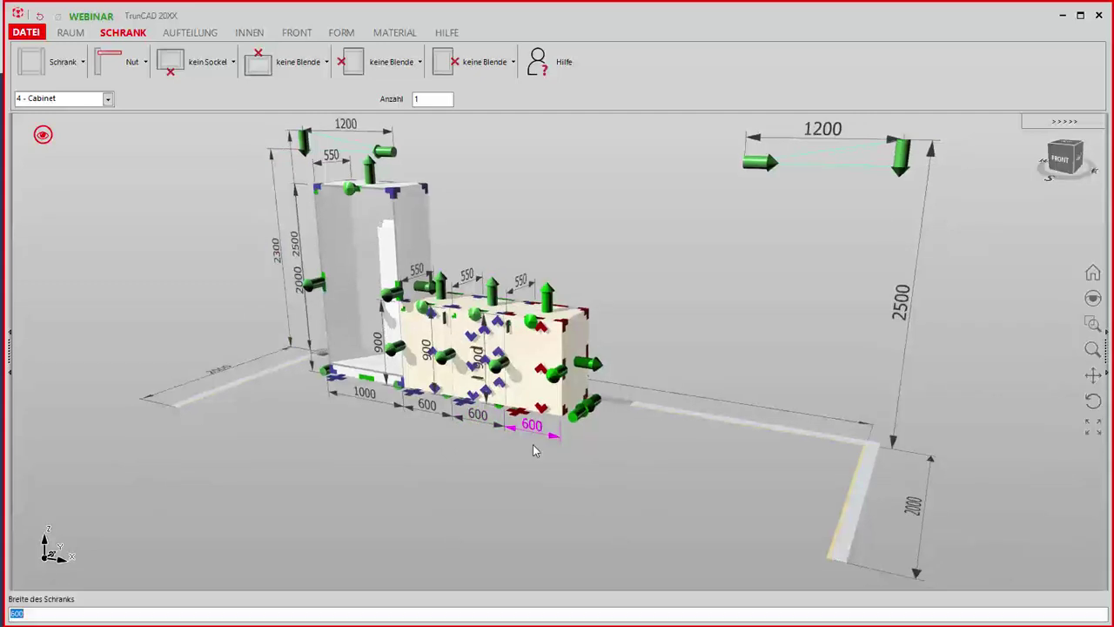
type("4")
key("Return")
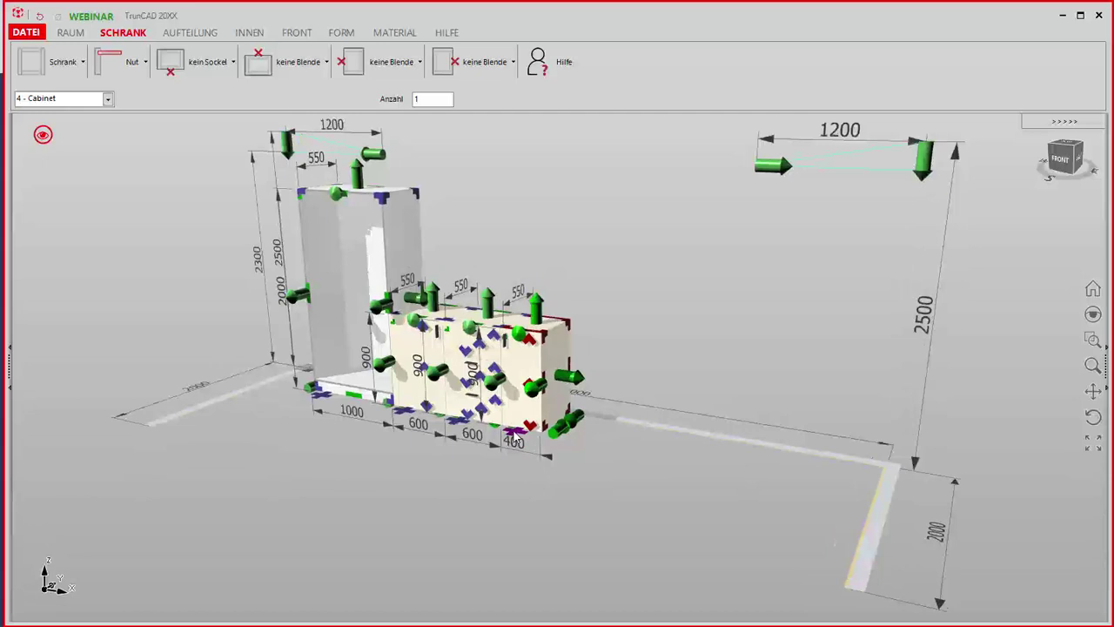
- Load the 3Drawer drawer unit from the library into the 400-wide end cabinet
right_click(516, 432)
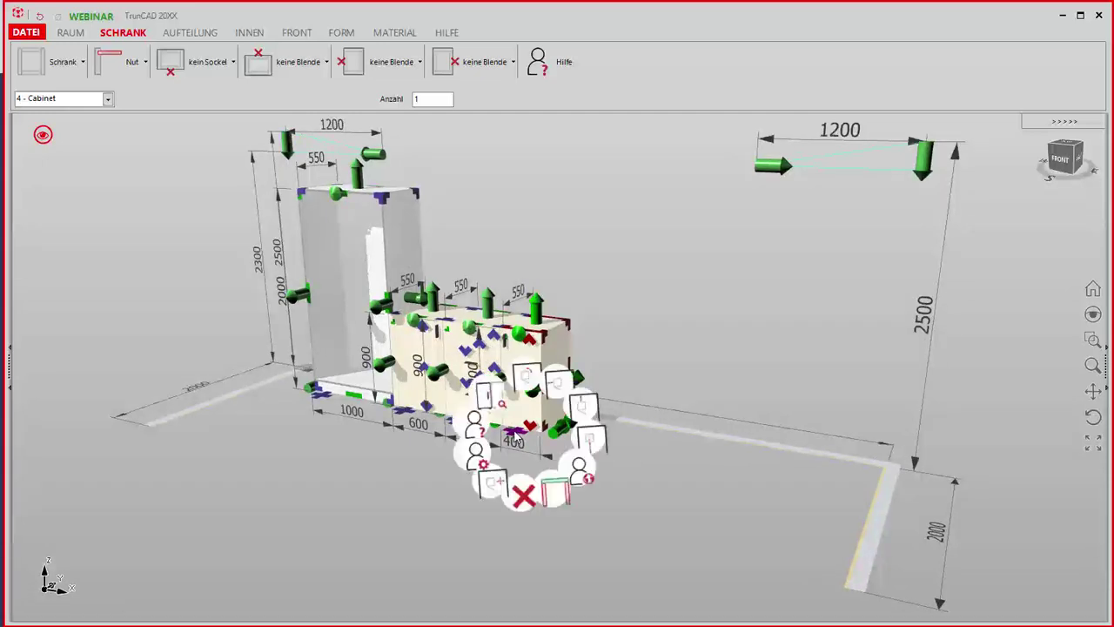
left_click(478, 389)
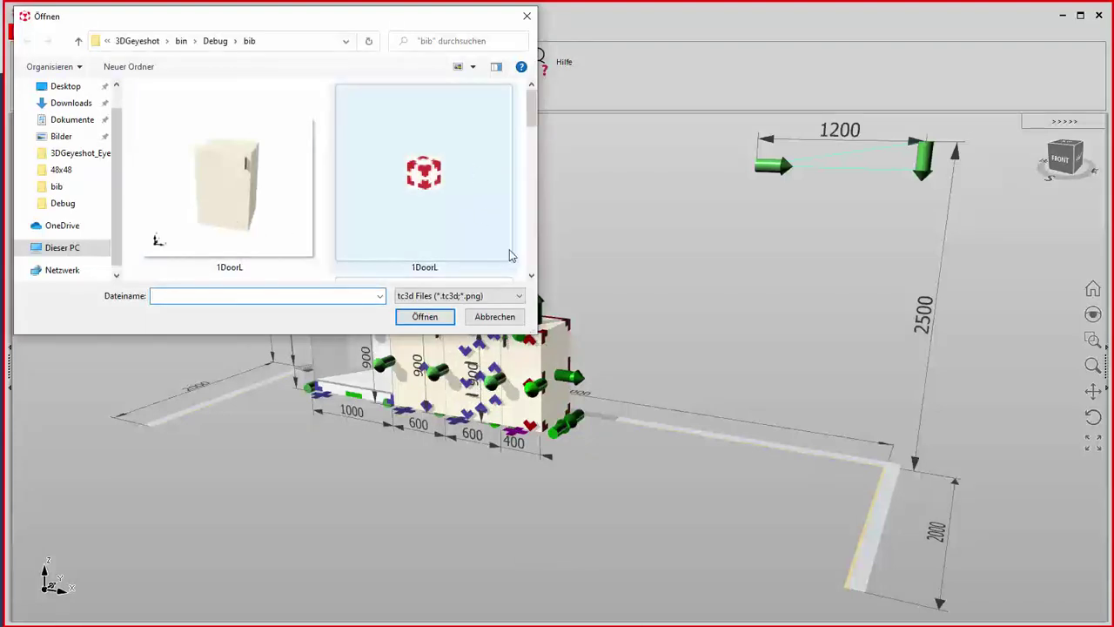
left_click(535, 277)
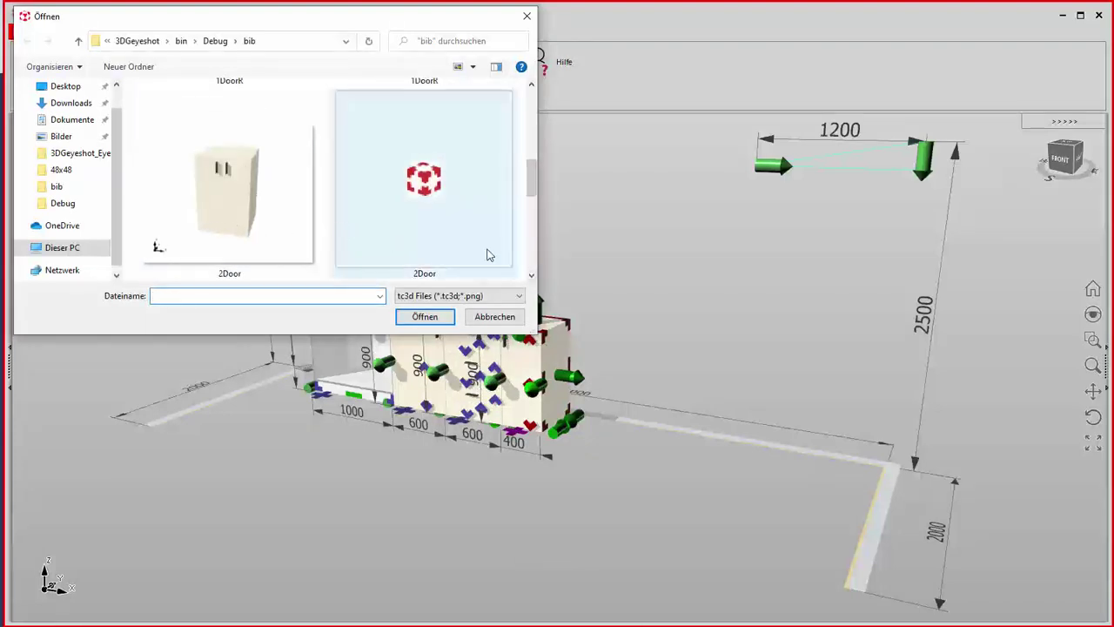
left_click(524, 276)
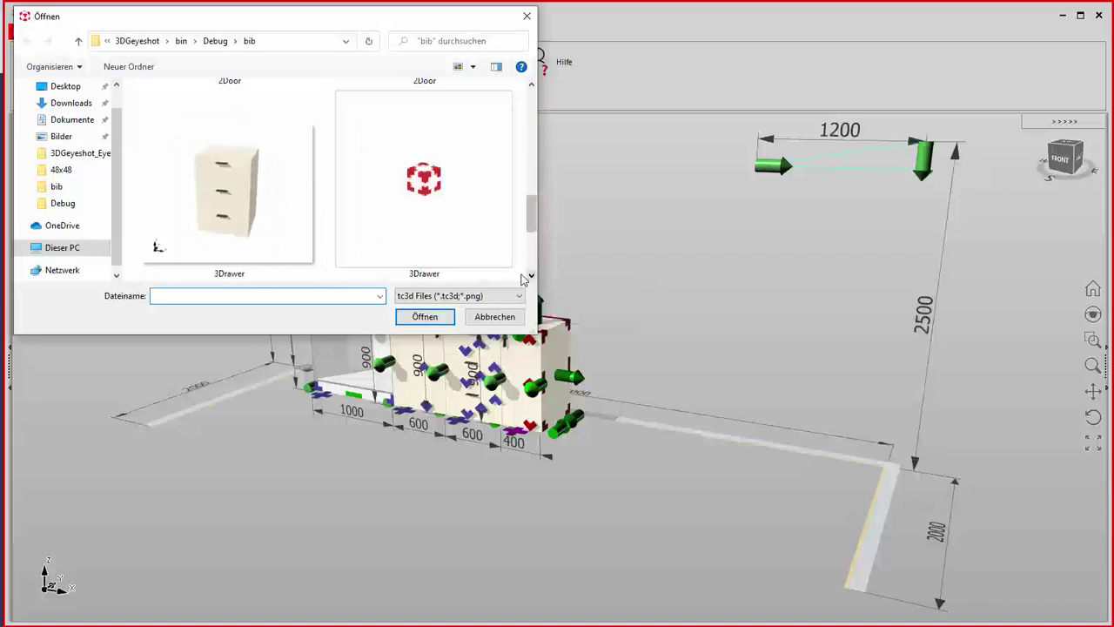
double_click(262, 207)
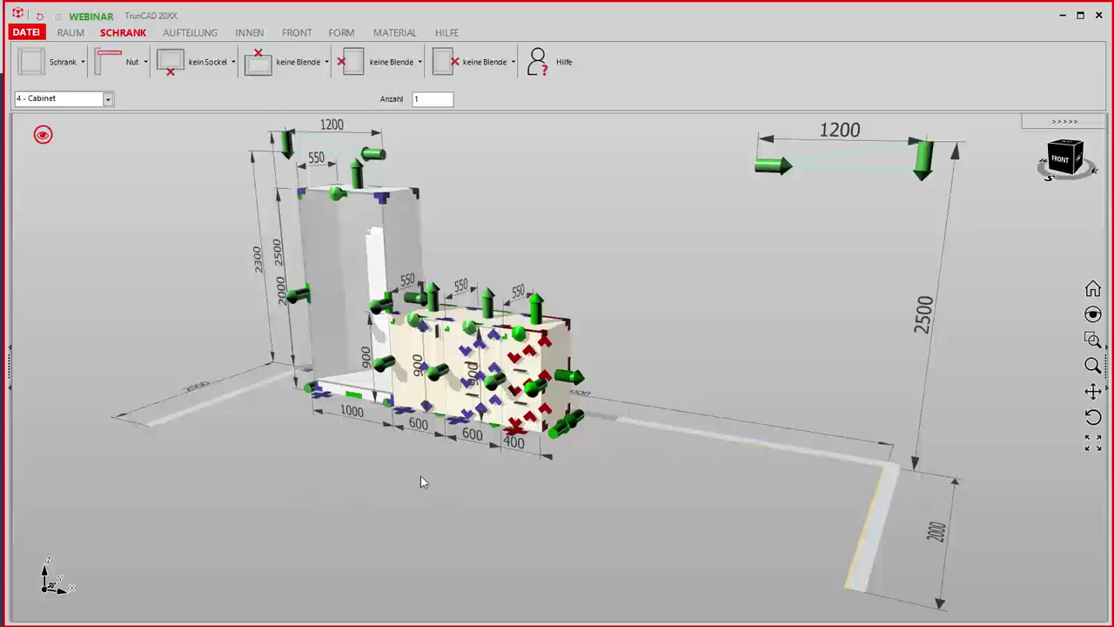
- Change the tall unit's width dimension from 1000 to 600
middle_click_drag(421, 481, 435, 480)
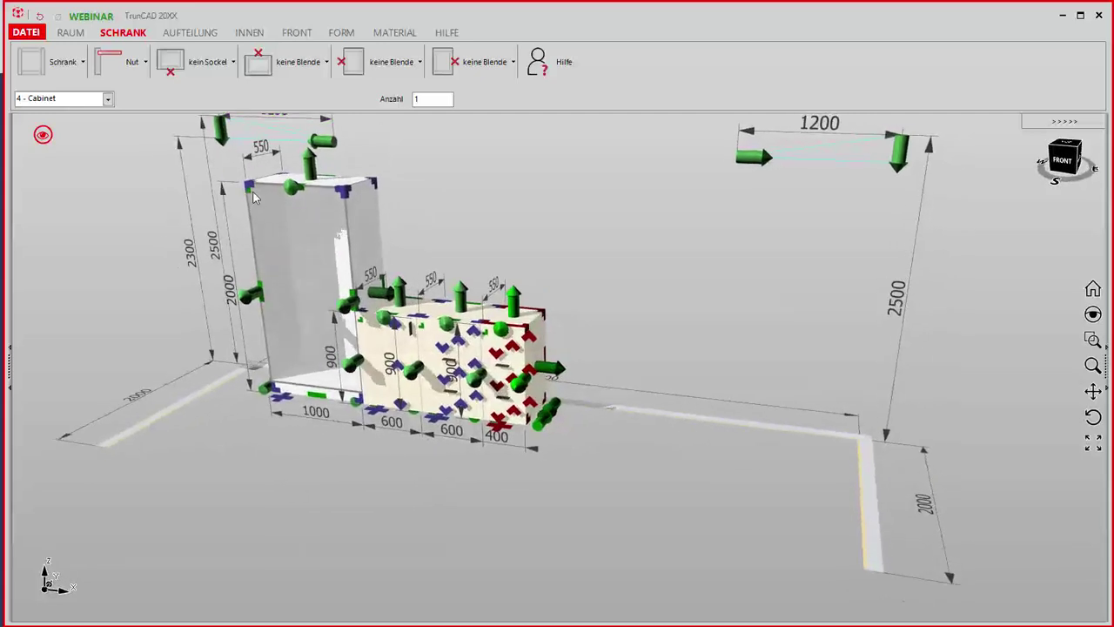
left_click(311, 414)
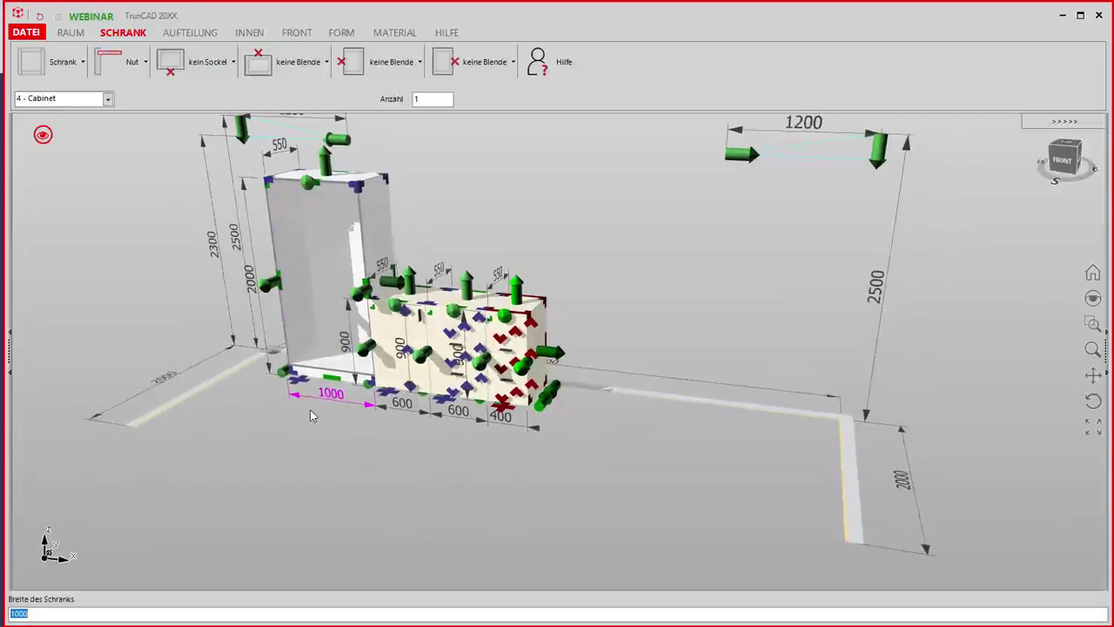
type("60")
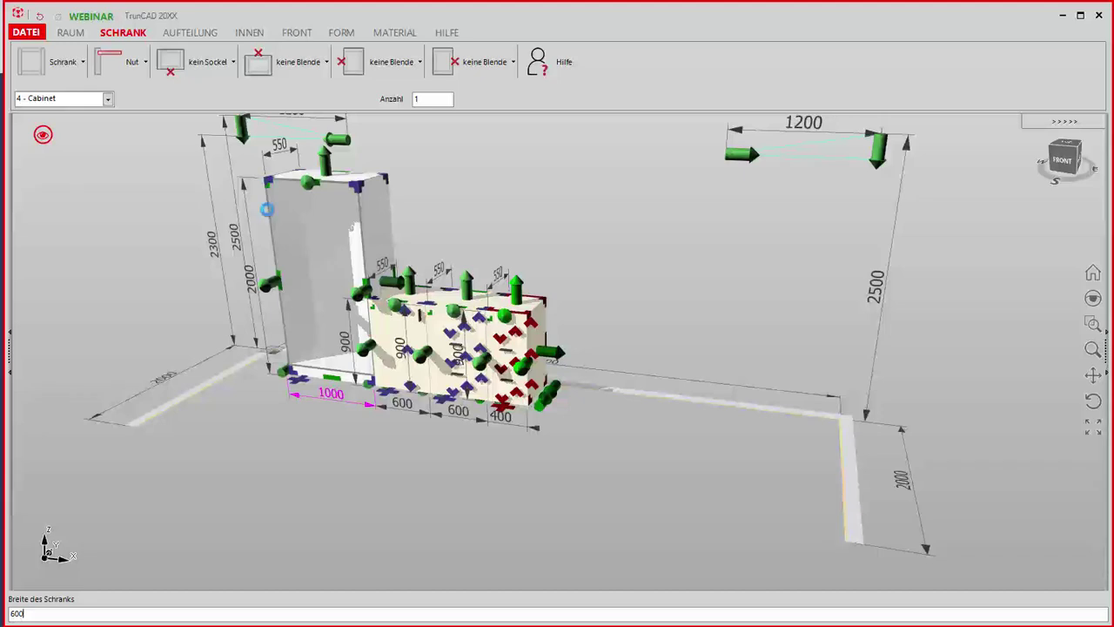
key("Return")
left_click(274, 207)
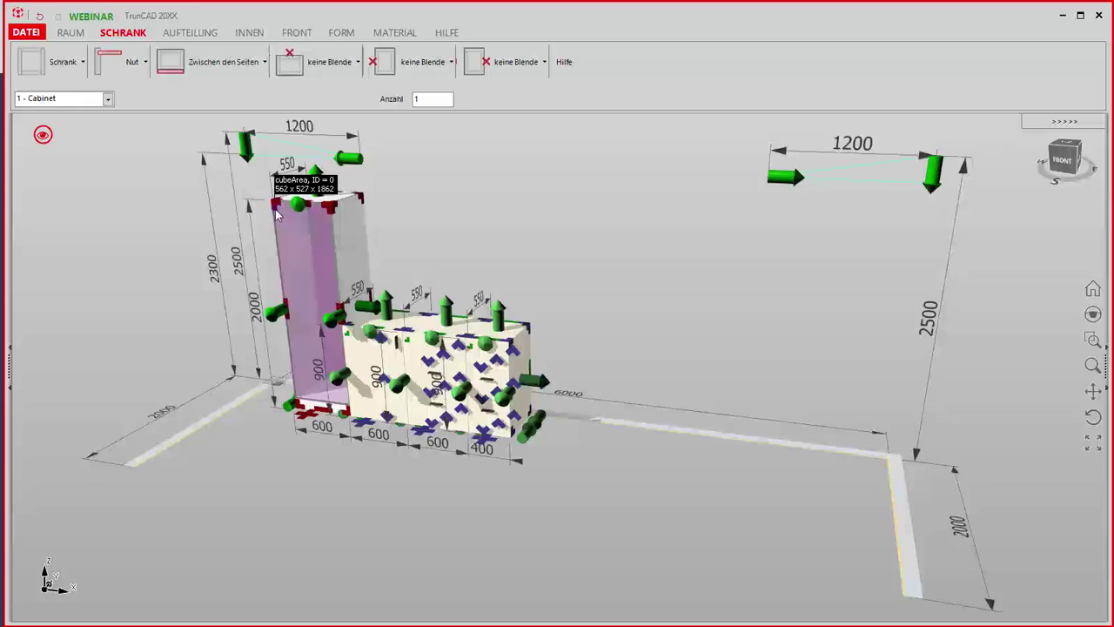
- Load the HSOfenKlappe oven cabinet from the library into the tall 600-wide unit
right_click(277, 214)
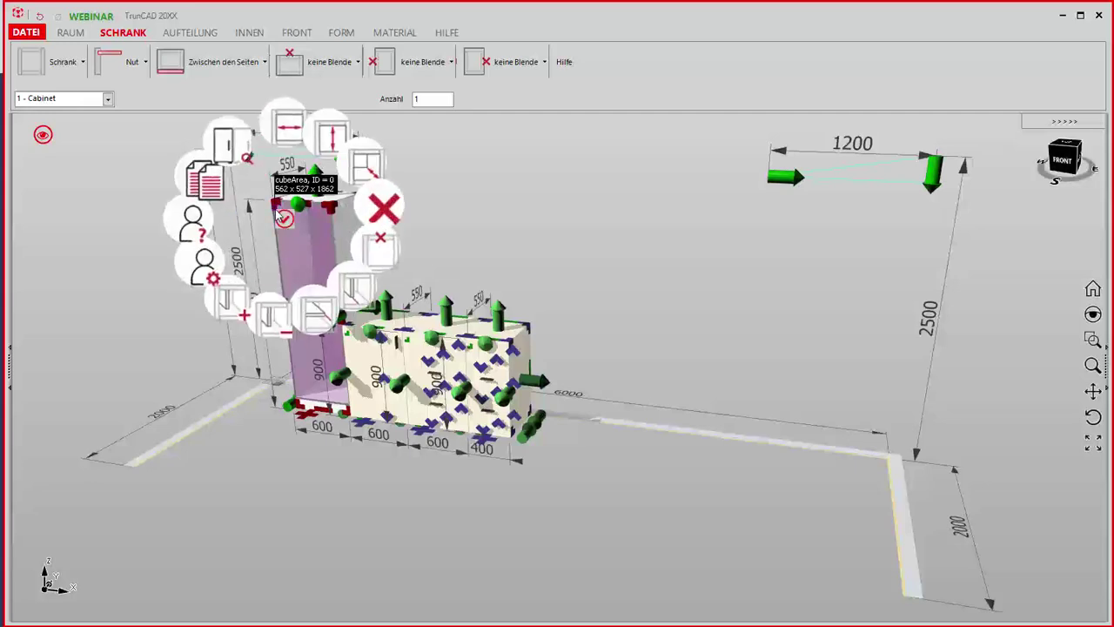
left_click(243, 153)
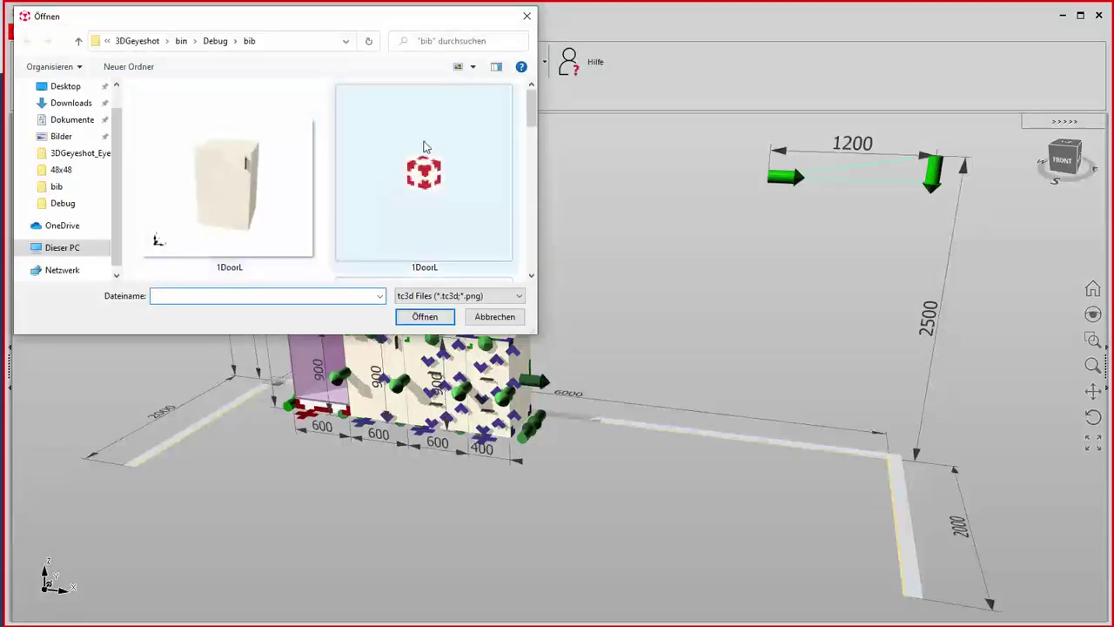
scroll(301, 245, "down", 3)
scroll(301, 245, "down", 2)
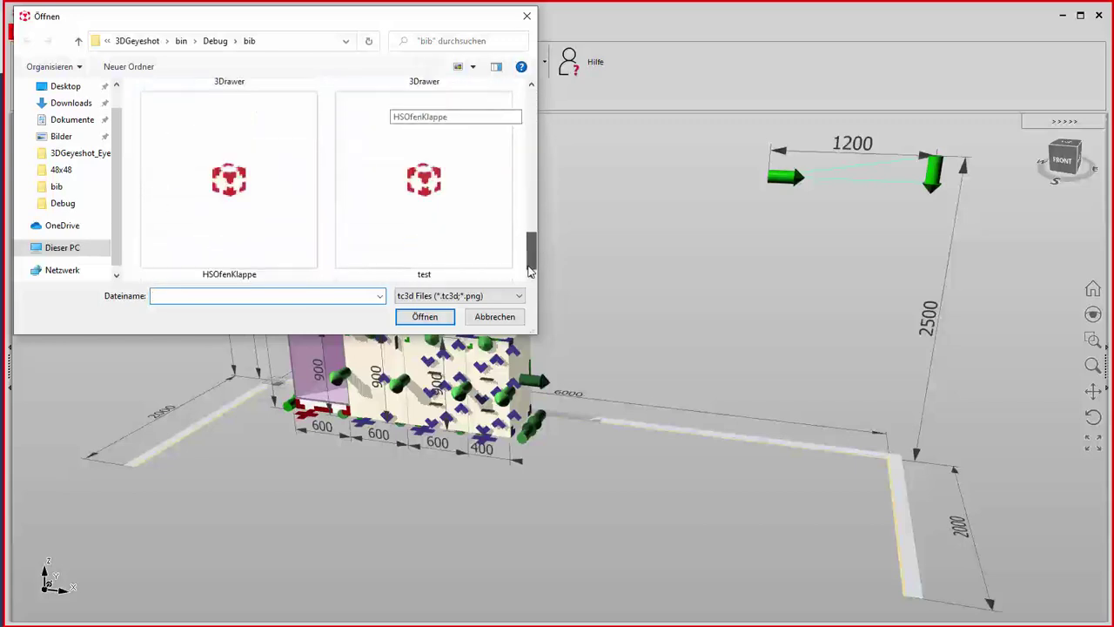
double_click(243, 211)
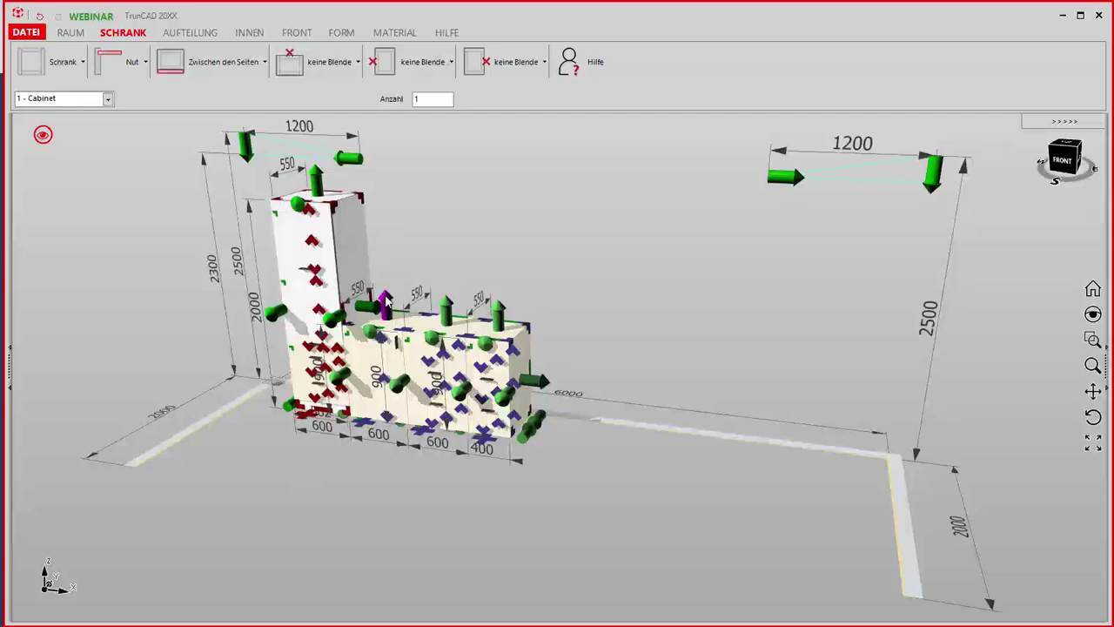
- Place an oven-and-drawer cabinet file in the left compartment and stretch it upward into a tall cabinet
middle_click_drag(477, 265, 483, 248)
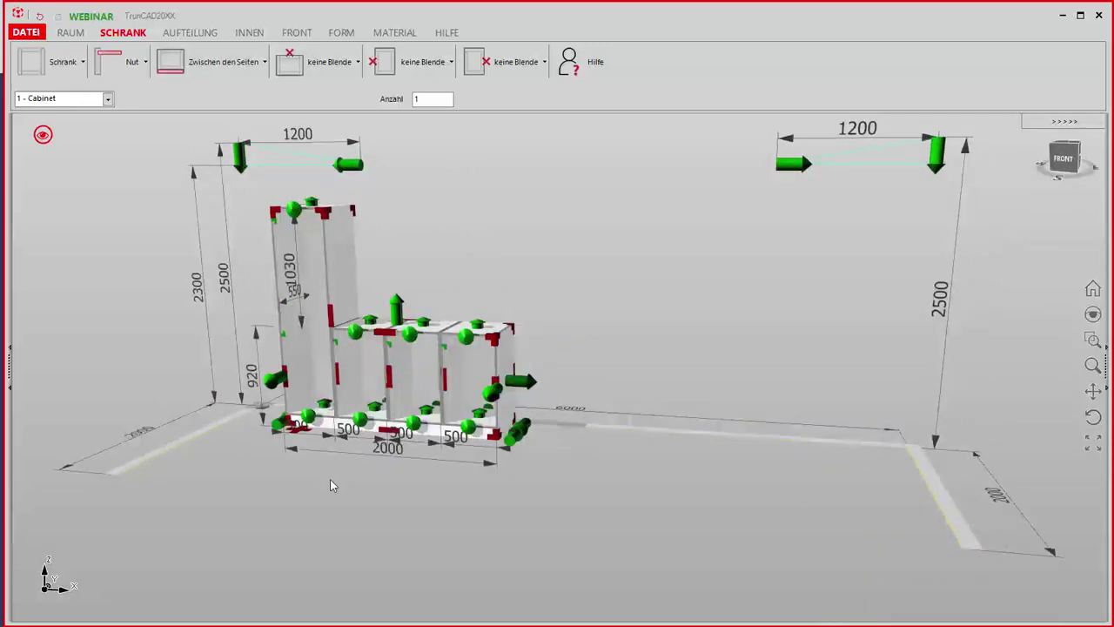
middle_click_drag(330, 479, 263, 236)
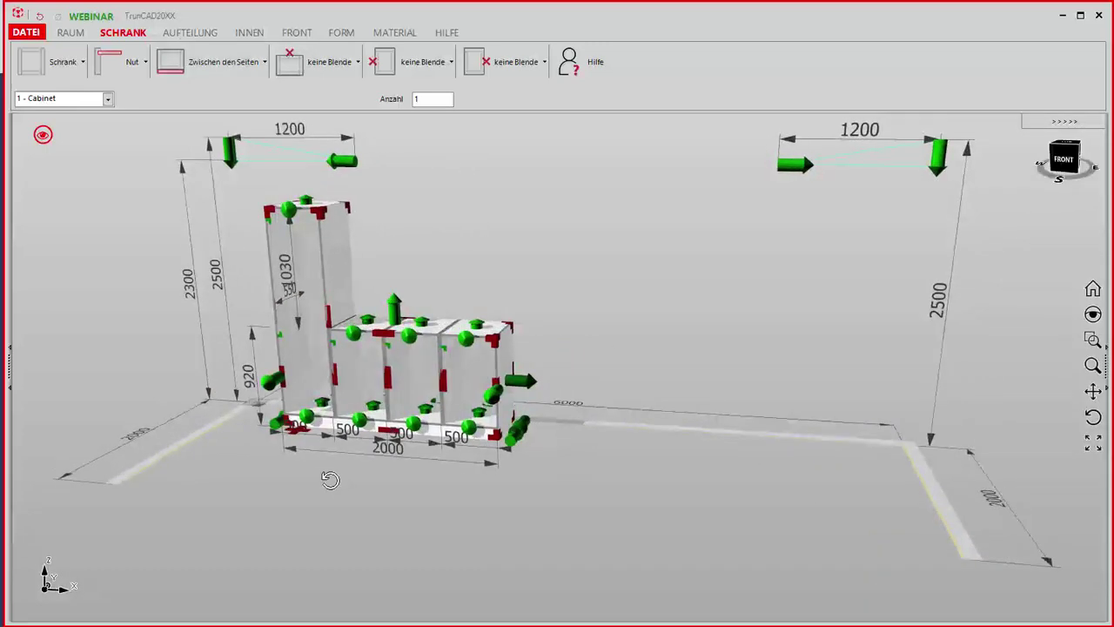
right_click(272, 225)
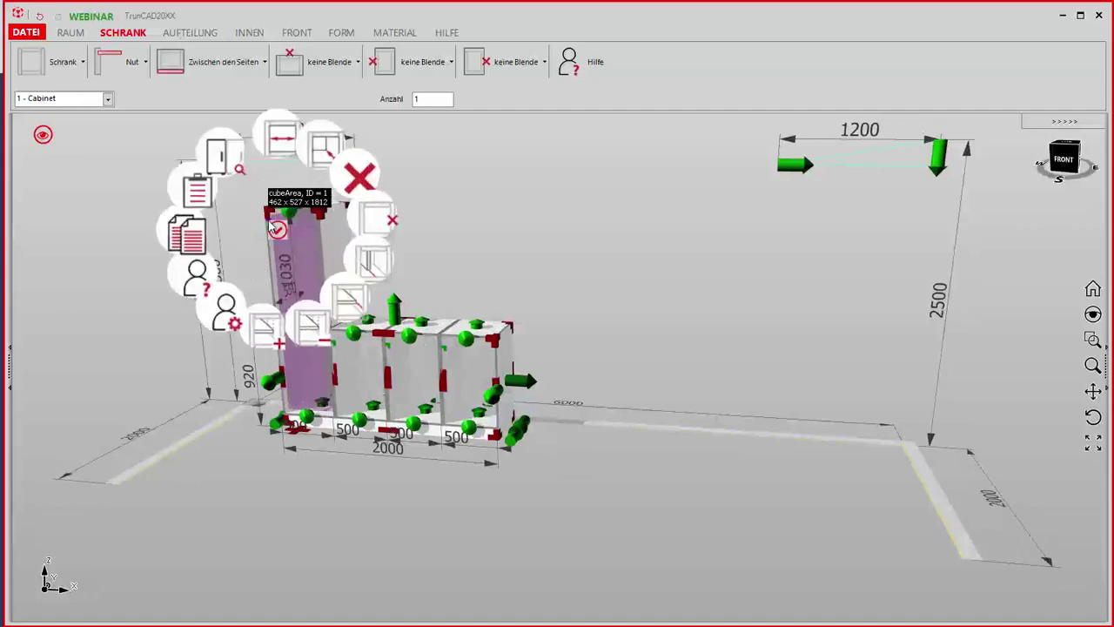
left_click(217, 159)
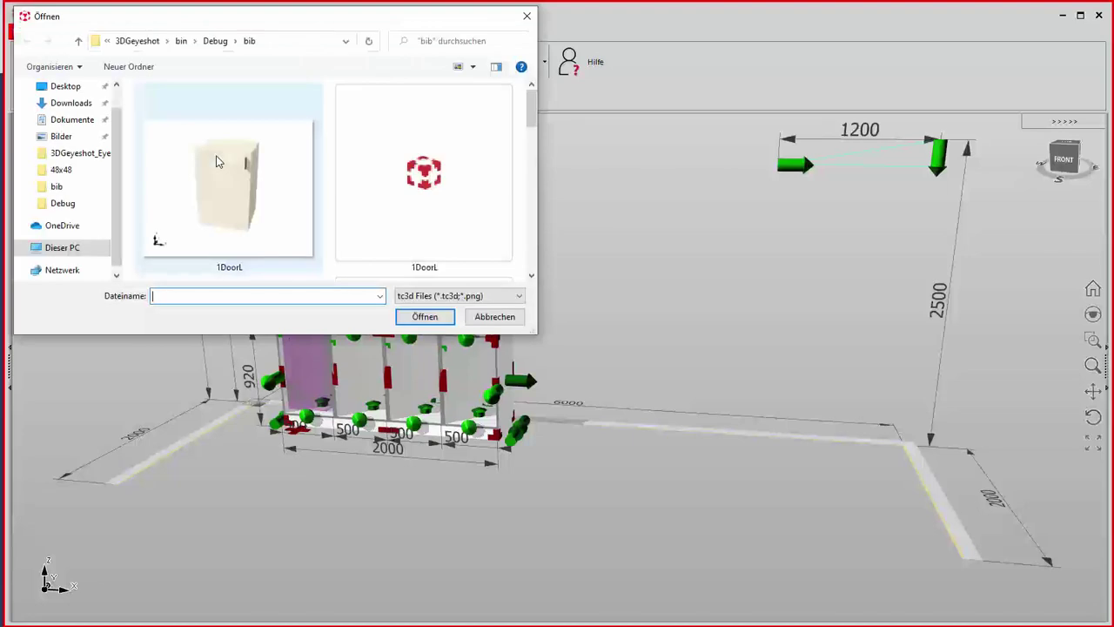
double_click(231, 162)
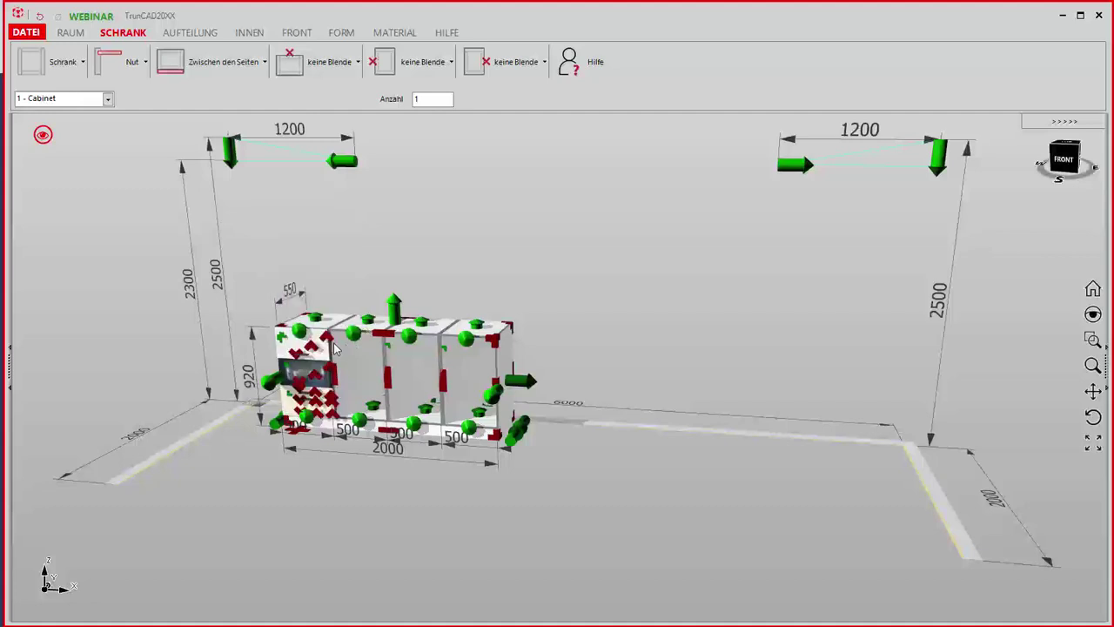
left_click(335, 348)
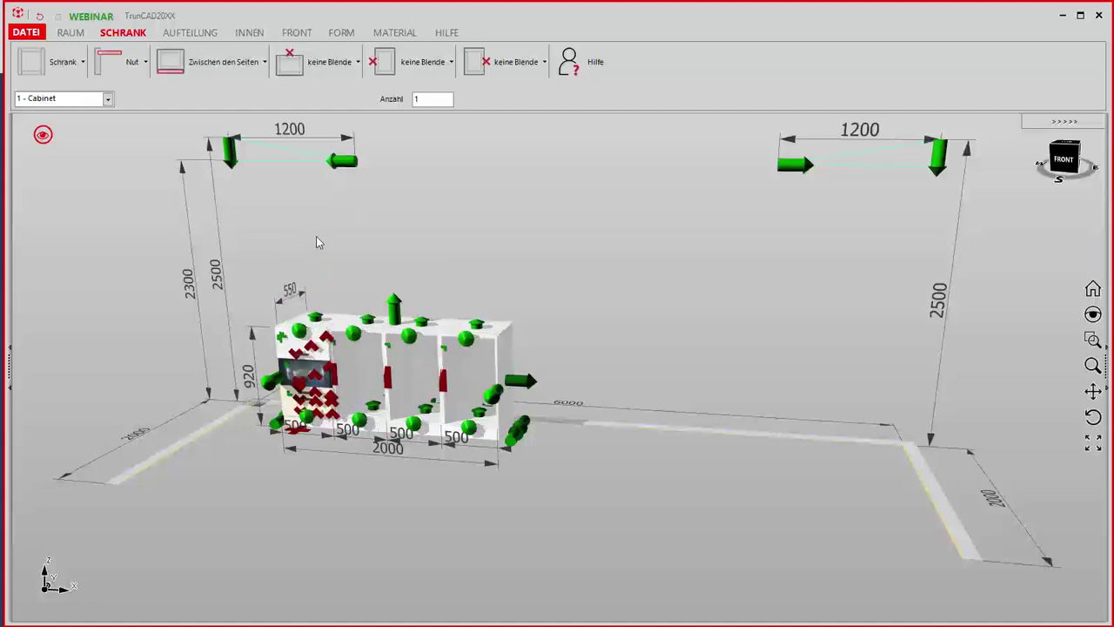
left_click_drag(318, 281, 320, 211)
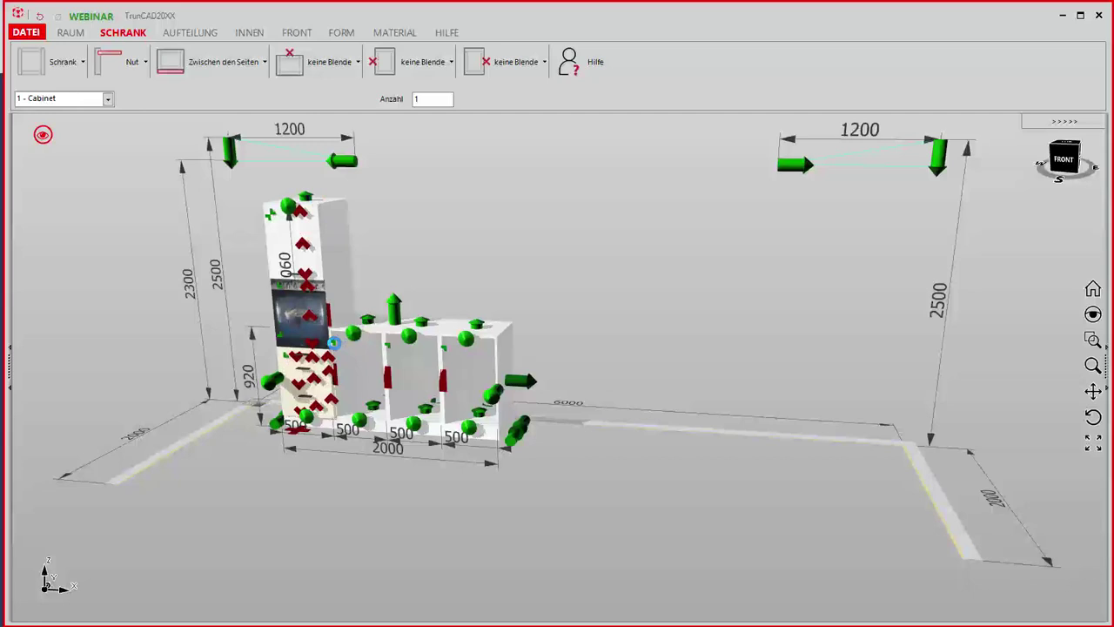
- Load the 1DoorL cabinet file into the first base compartment
right_click(334, 342)
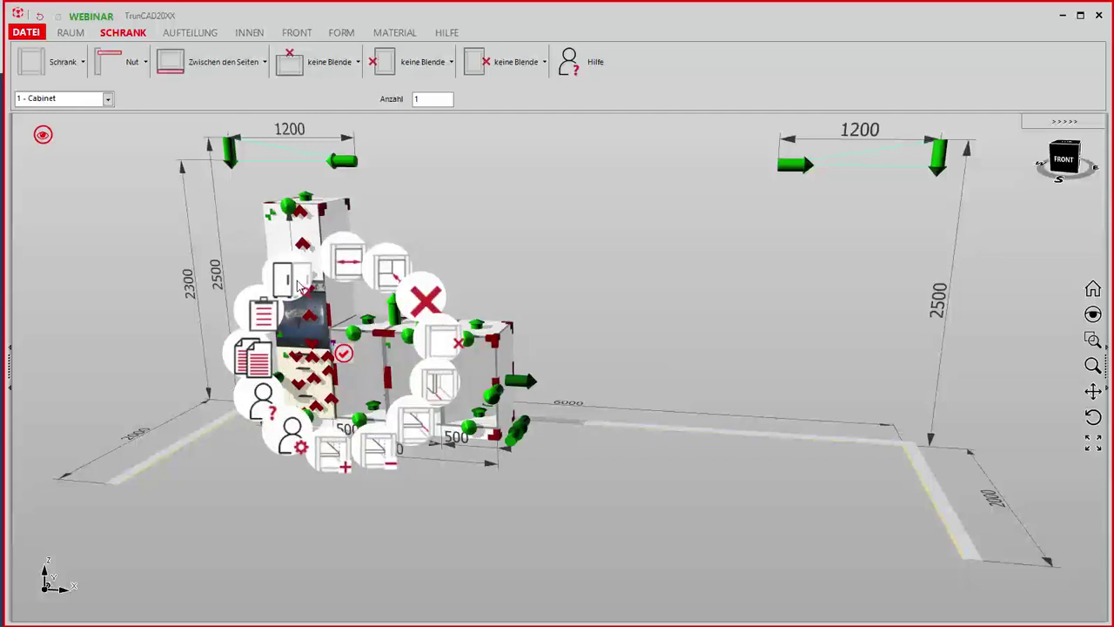
left_click(298, 287)
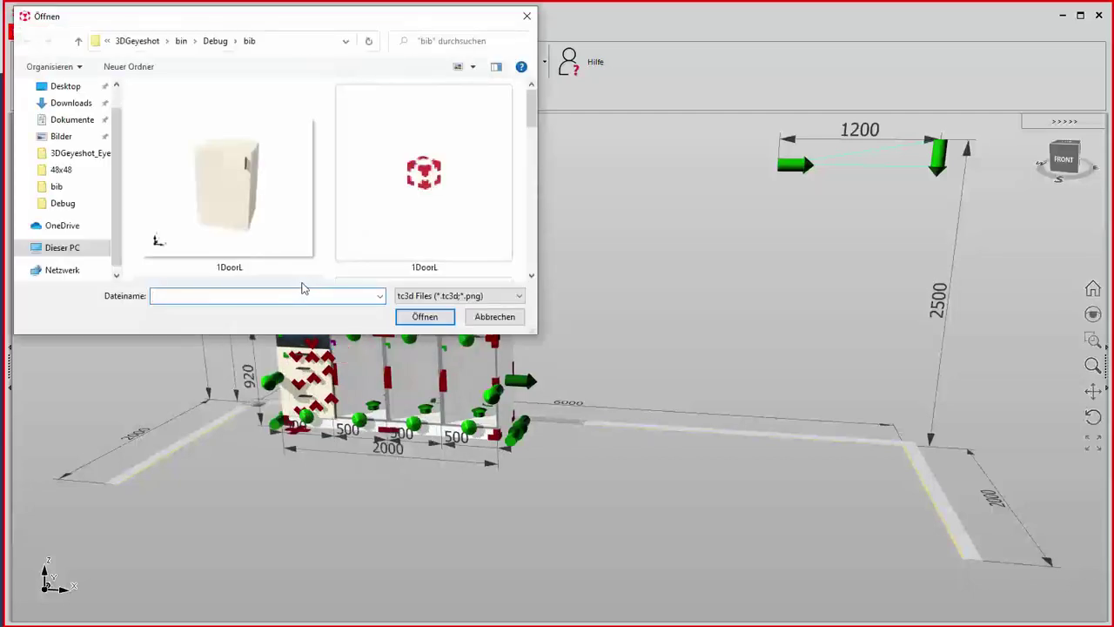
double_click(278, 226)
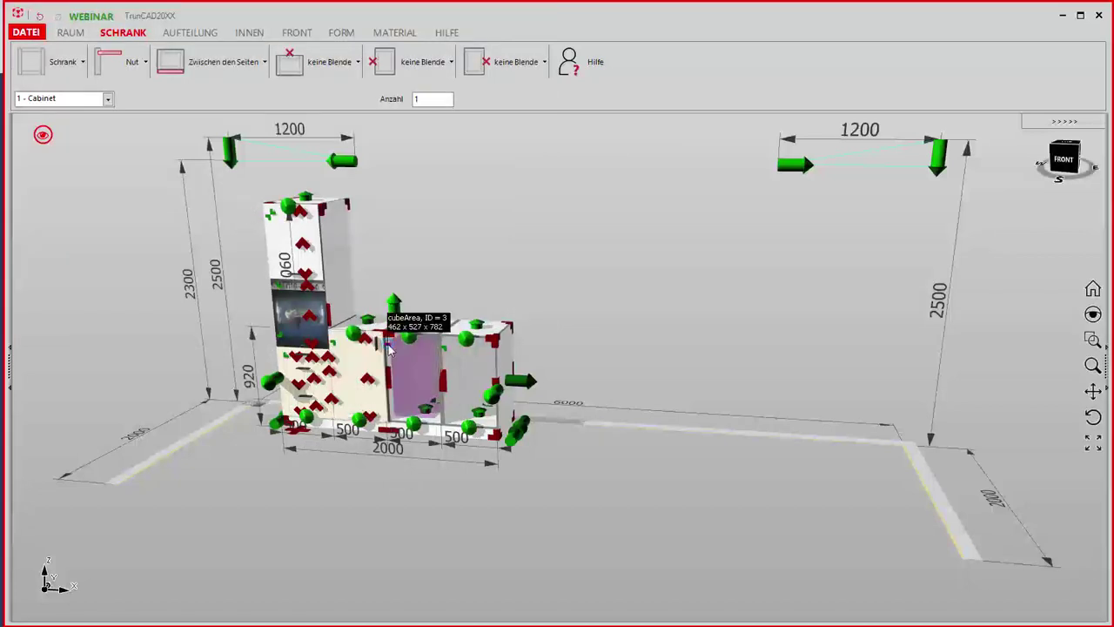
- Load the 3Drawer drawer cabinet into base compartment 3
right_click(391, 347)
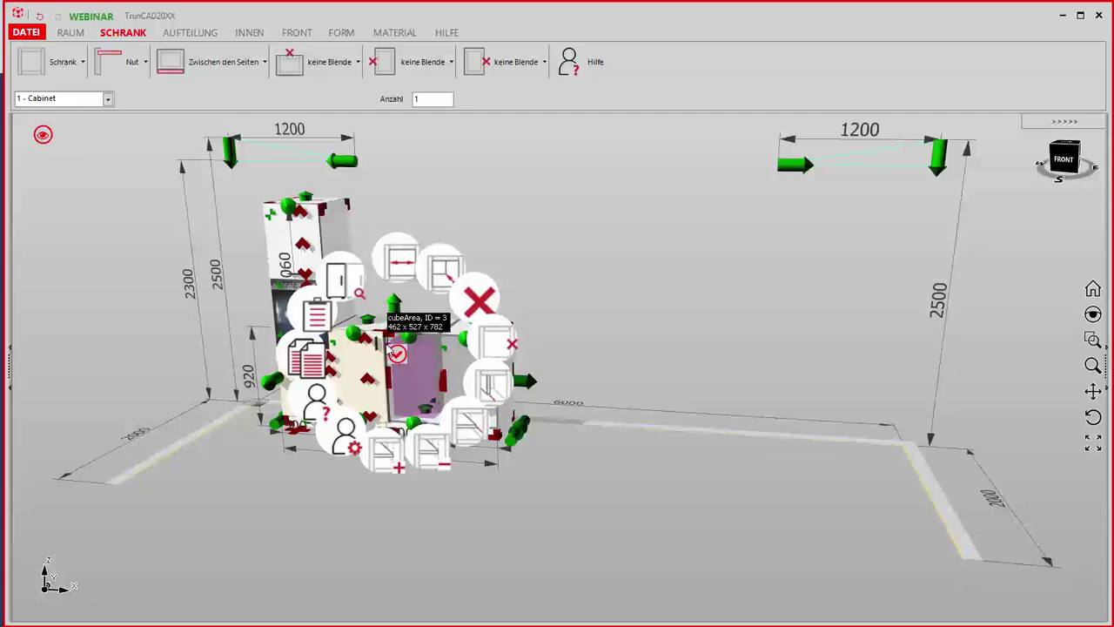
left_click(342, 279)
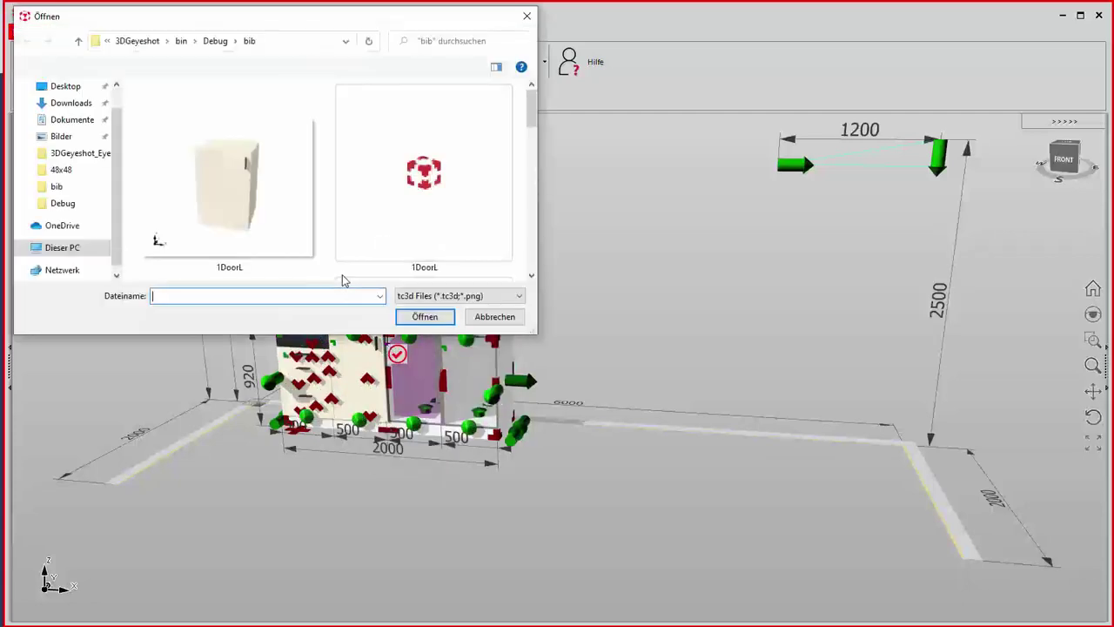
scroll(342, 277, "down", 2)
scroll(339, 279, "down", 2)
left_click(197, 199)
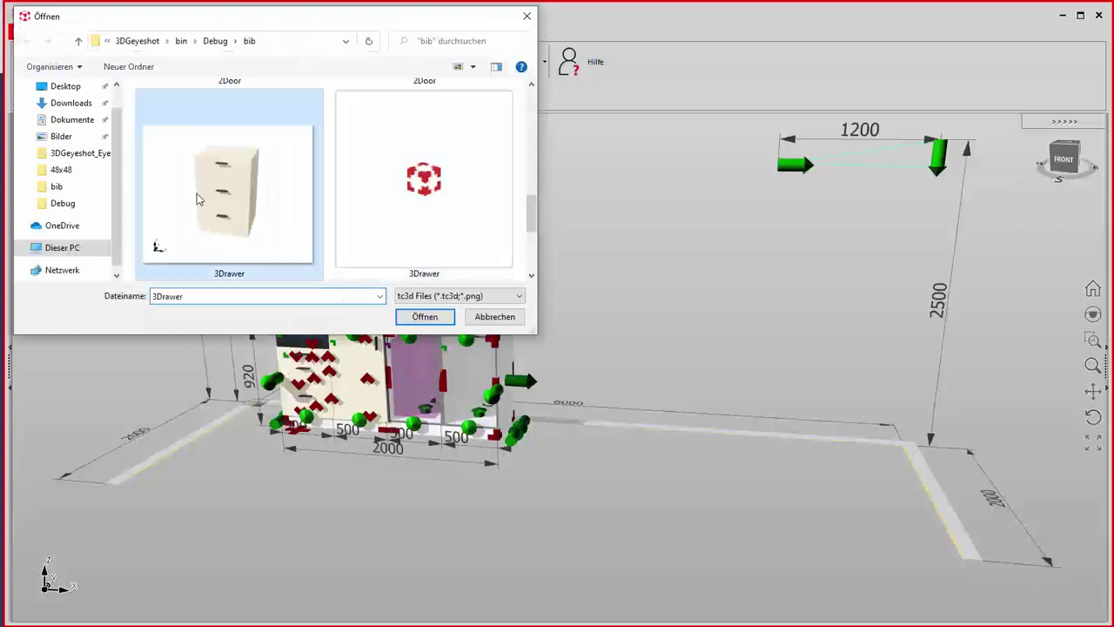
double_click(197, 200)
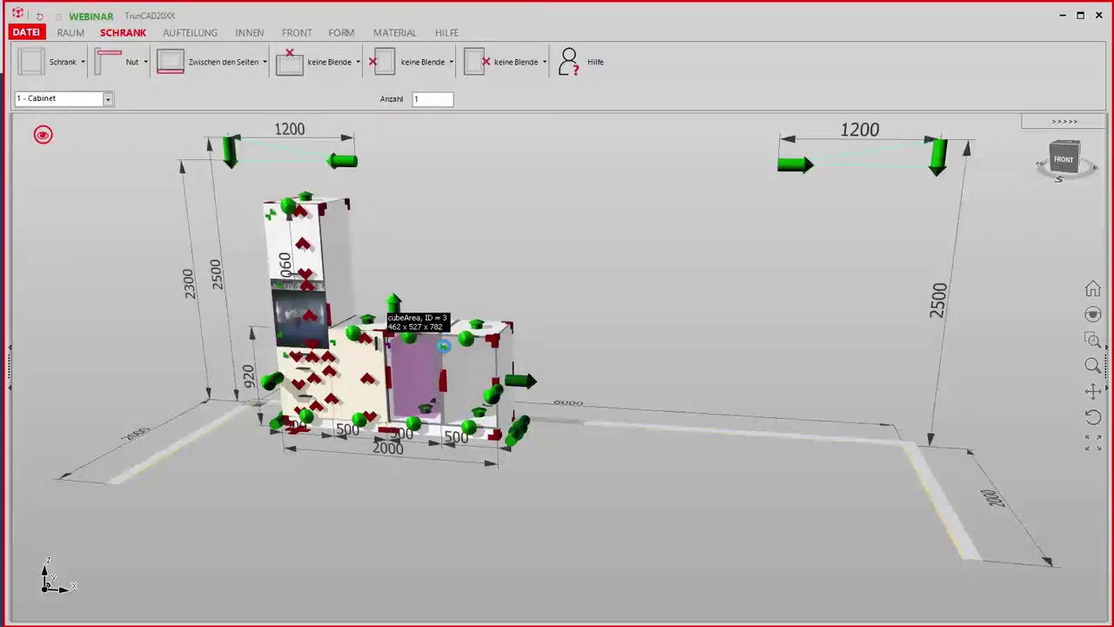
left_click(444, 346)
- Load the door cabinet file into base compartment 4
right_click(444, 346)
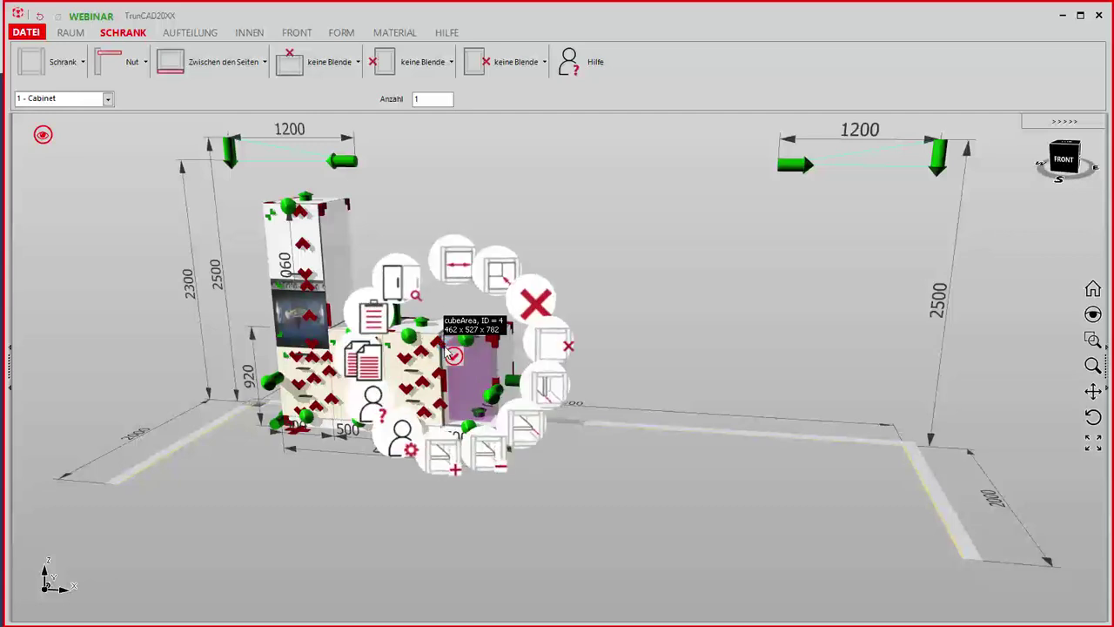
left_click(389, 283)
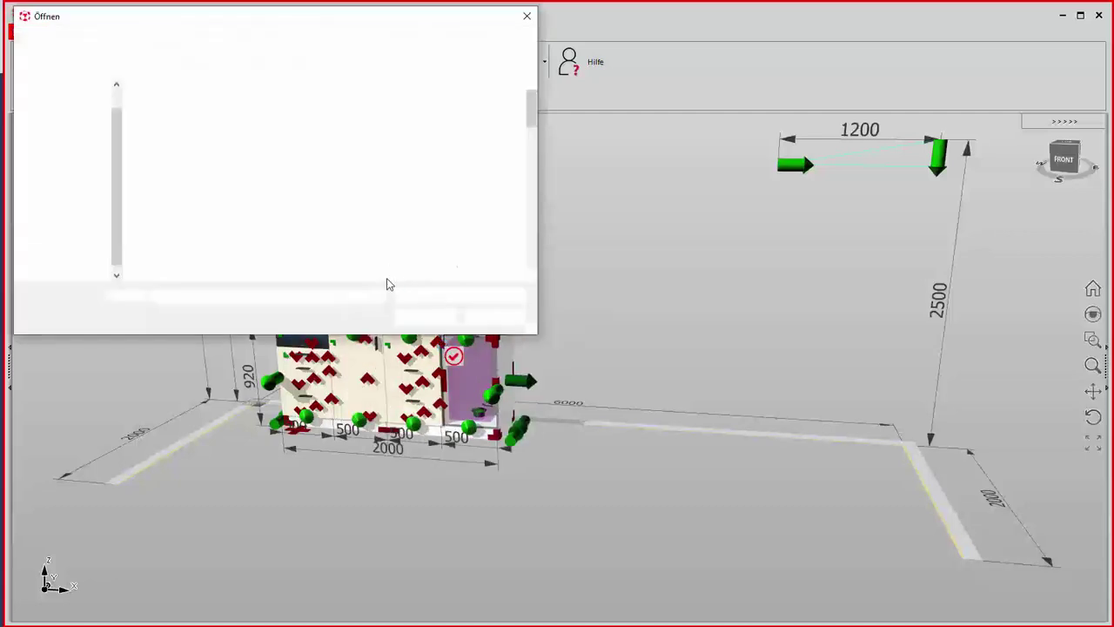
left_click(270, 191)
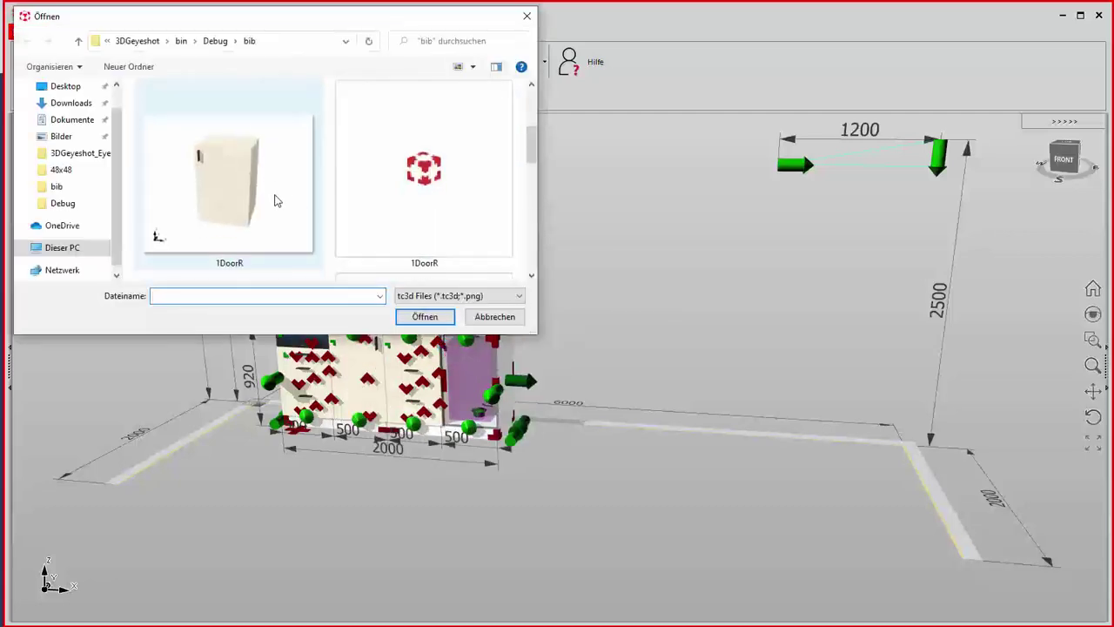
double_click(256, 190)
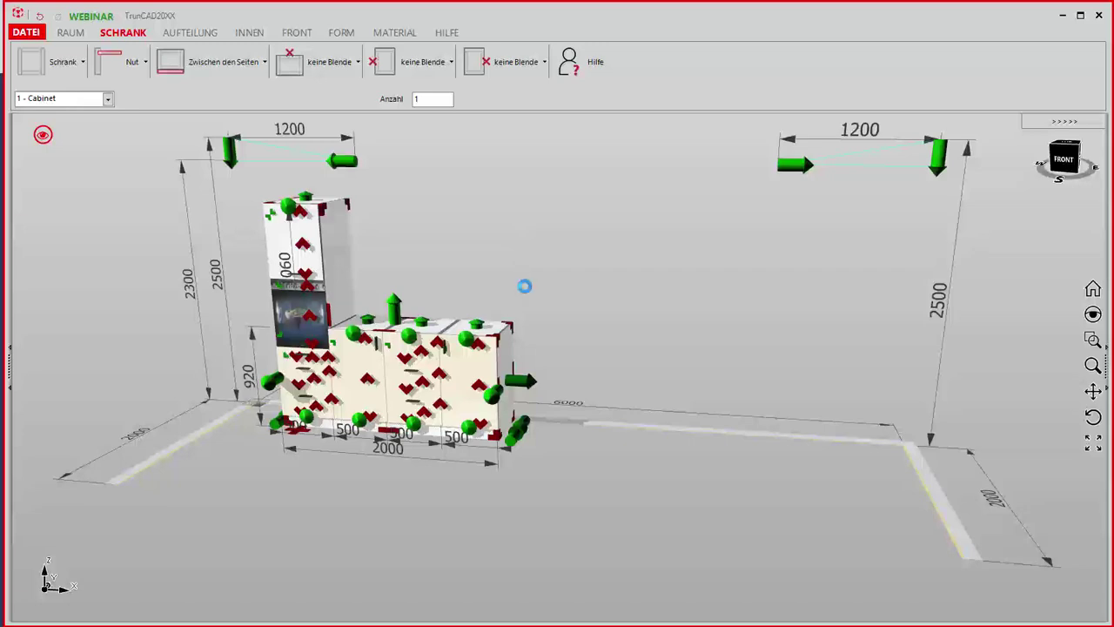
- Save the open-shelf cabinet via Zeichnung speichern as 0F_3FB.tc3d in the bib folder
middle_click_drag(510, 303, 522, 288)
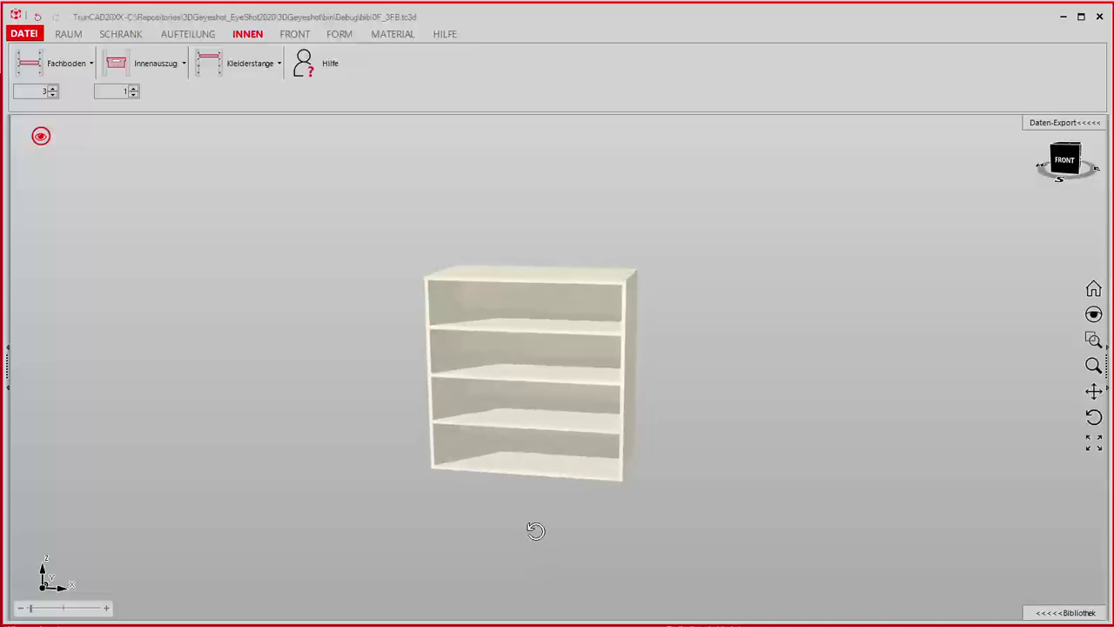
left_click(18, 33)
left_click(50, 139)
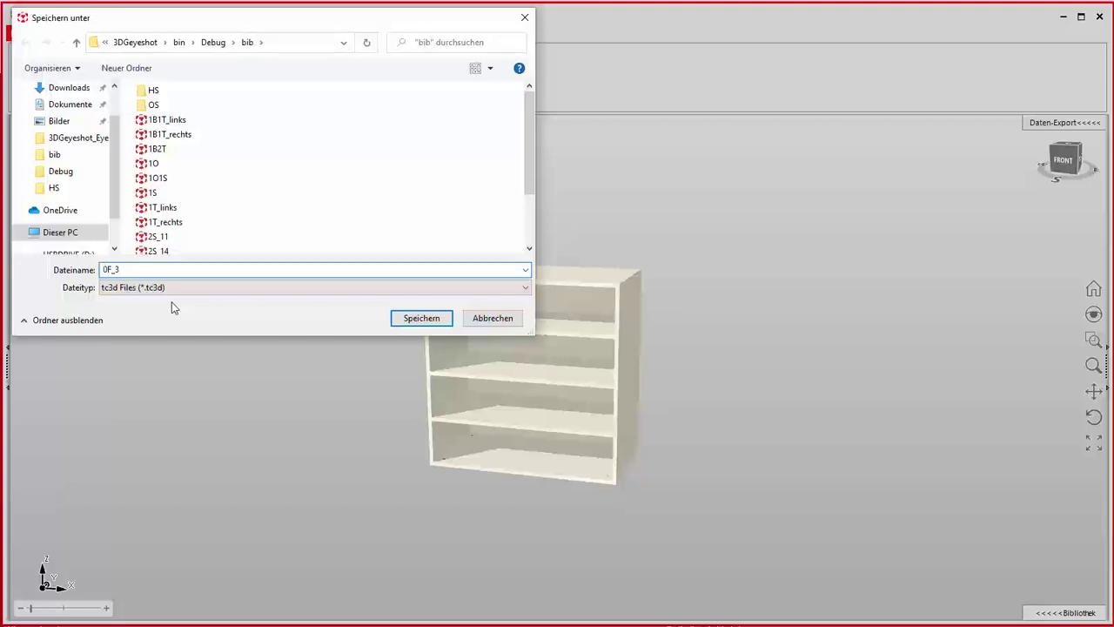
type("FB")
key("Return")
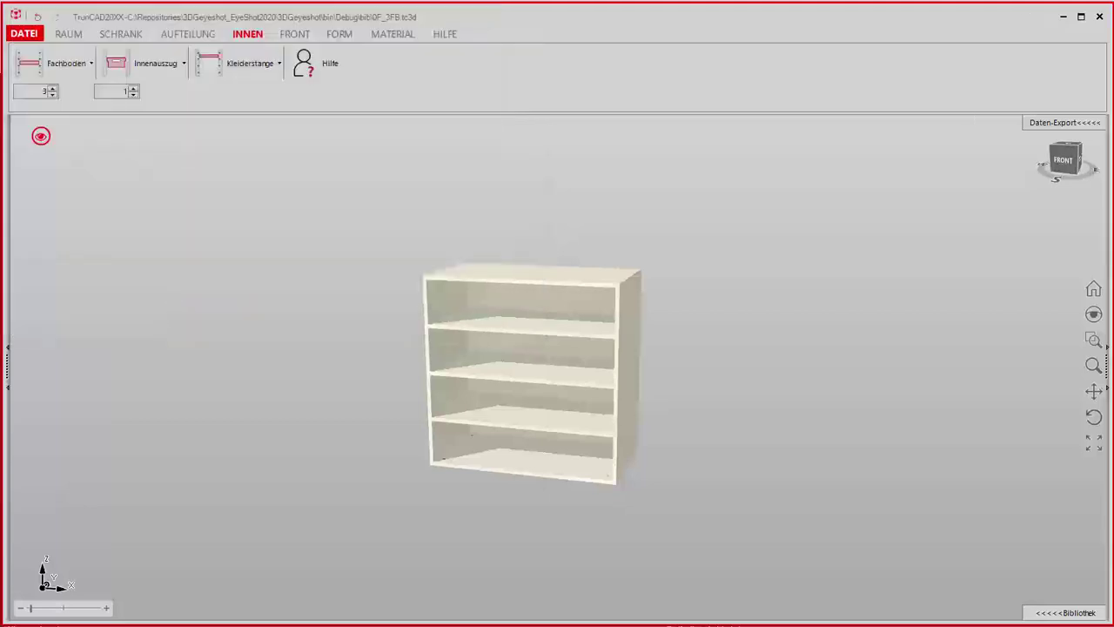
- Point the cabinet library to the bib folder so 0F_3FB is listed
left_click(1065, 611)
left_click(635, 161)
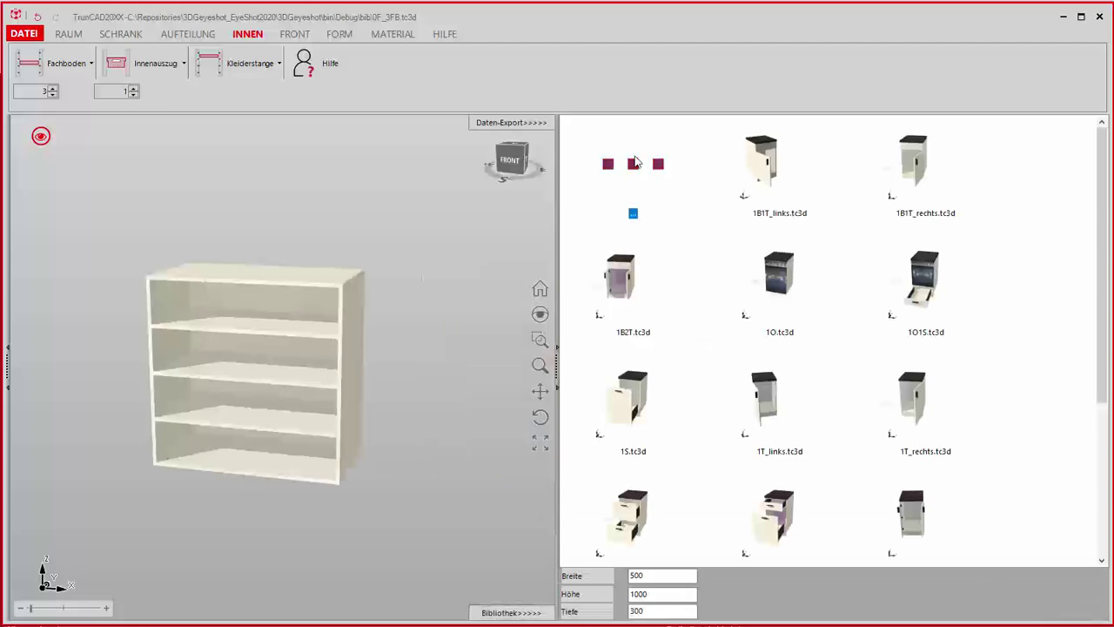
double_click(634, 161)
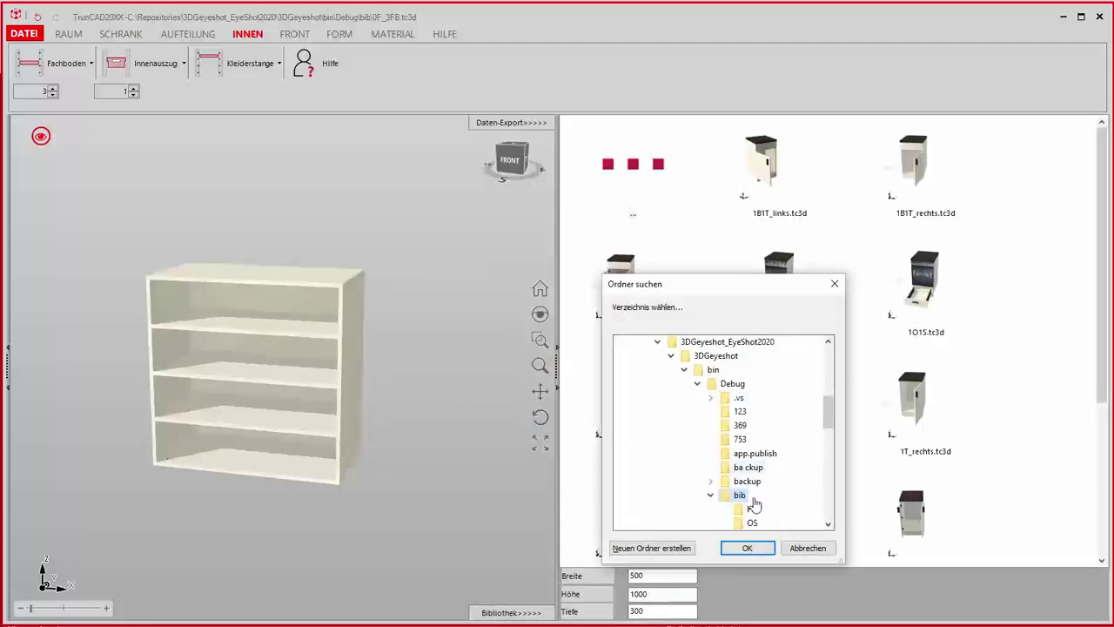
left_click(742, 547)
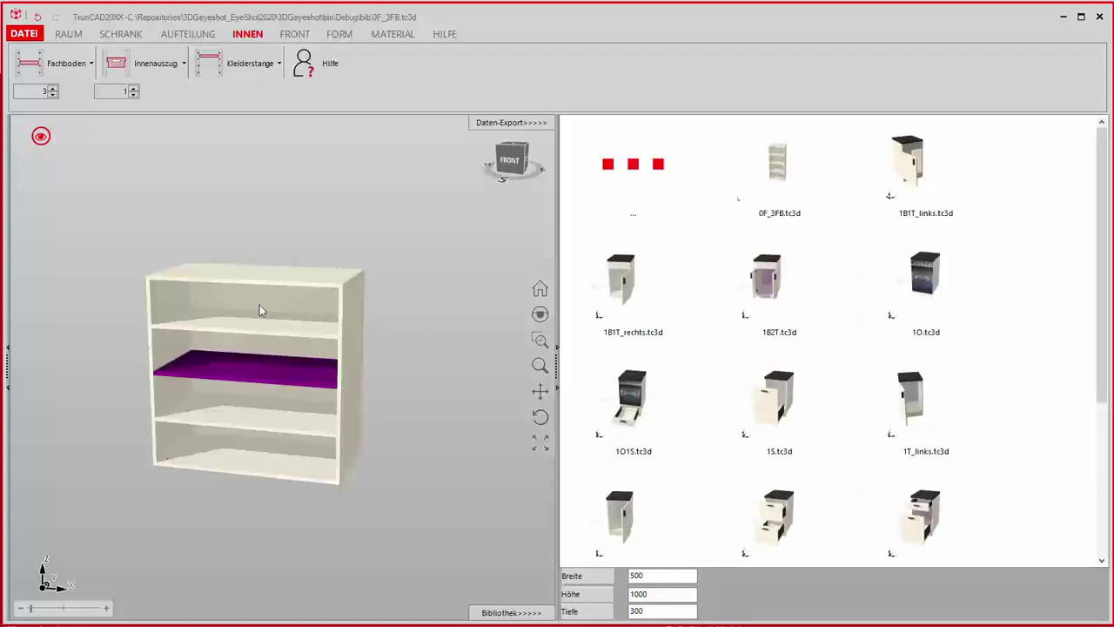
- Switch to a shaded view with floor lines and start a new empty drawing
left_click(41, 137)
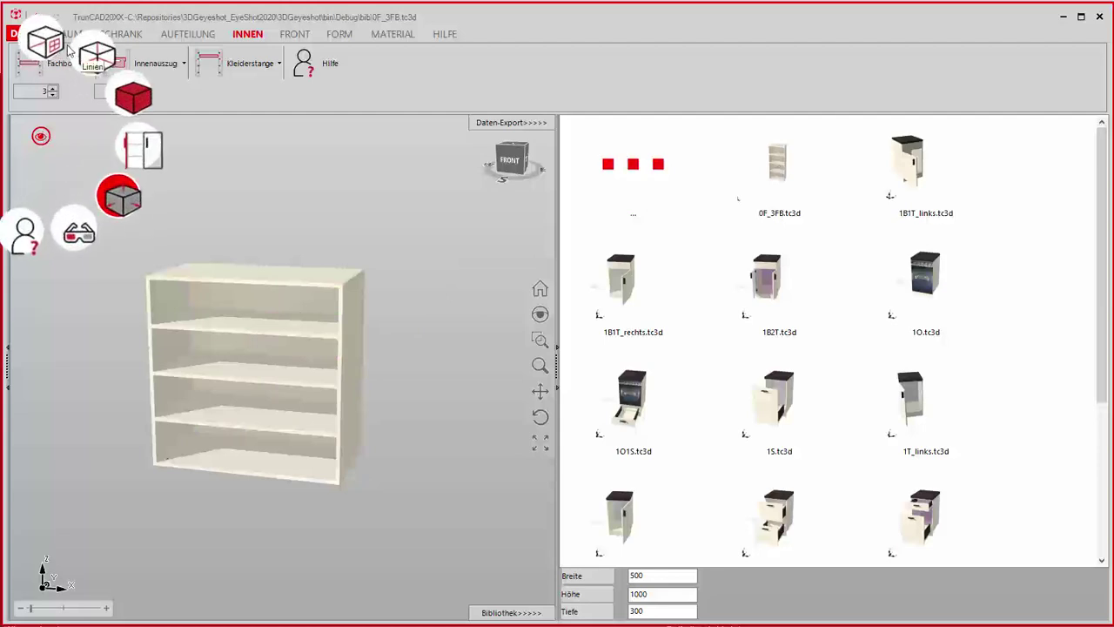
left_click(41, 137)
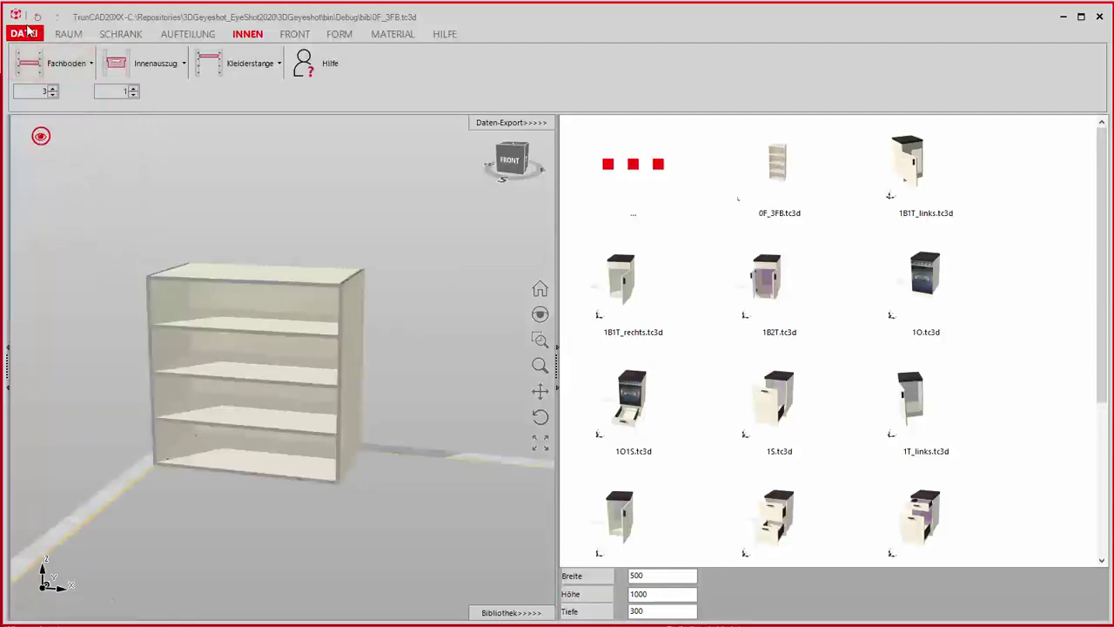
left_click(23, 33)
left_click(26, 55)
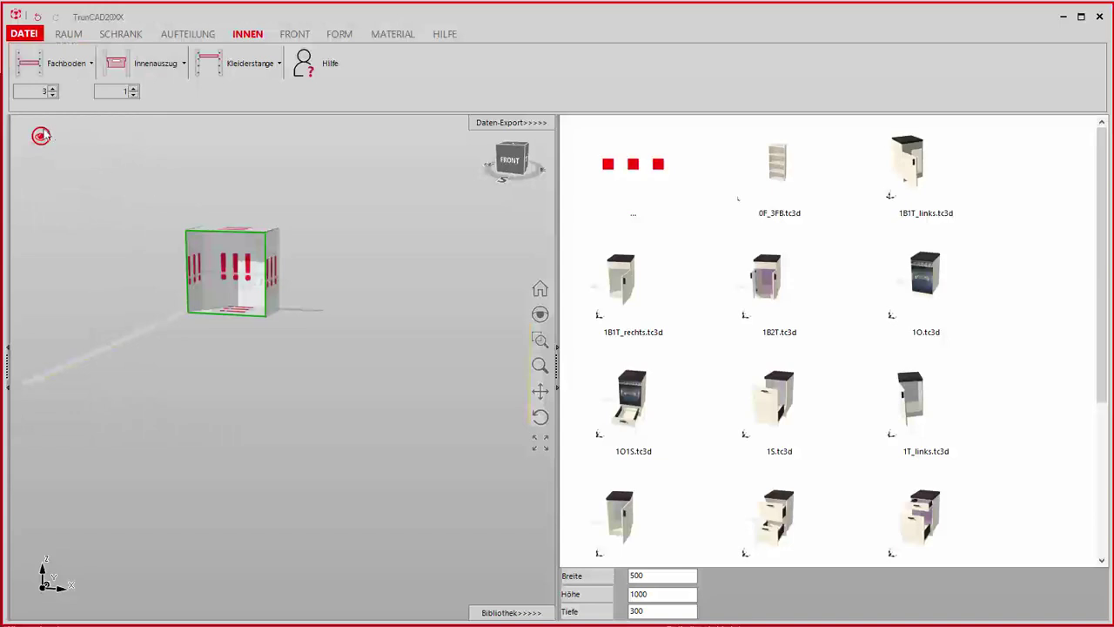
- Show dimensions and move handles, then replace the cabinet with the 0F_3FB shelf unit
left_click(43, 136)
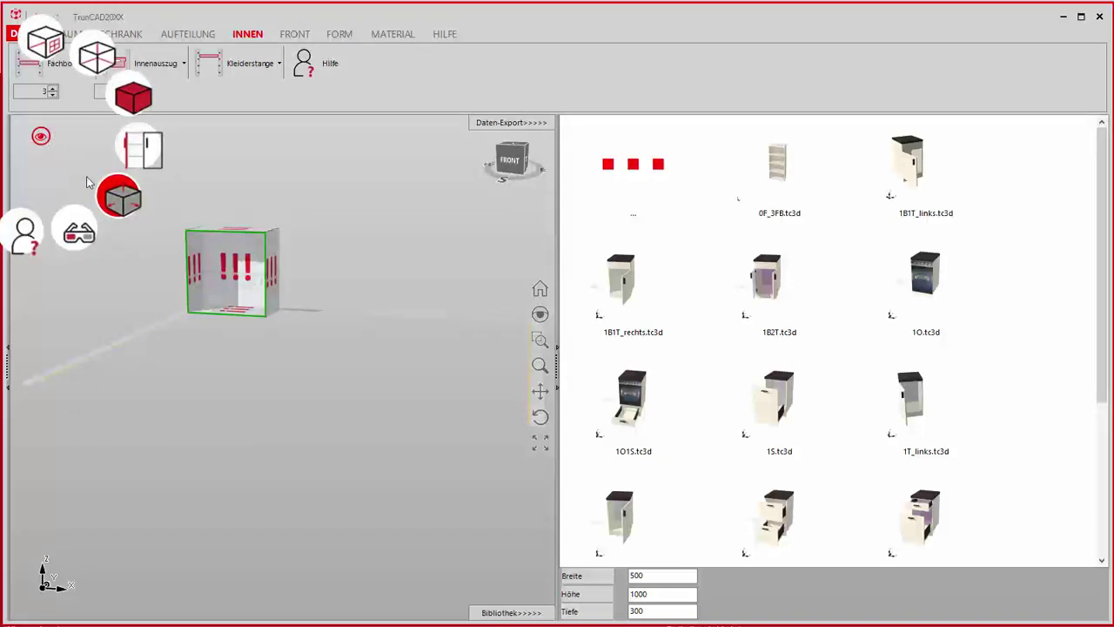
left_click(121, 197)
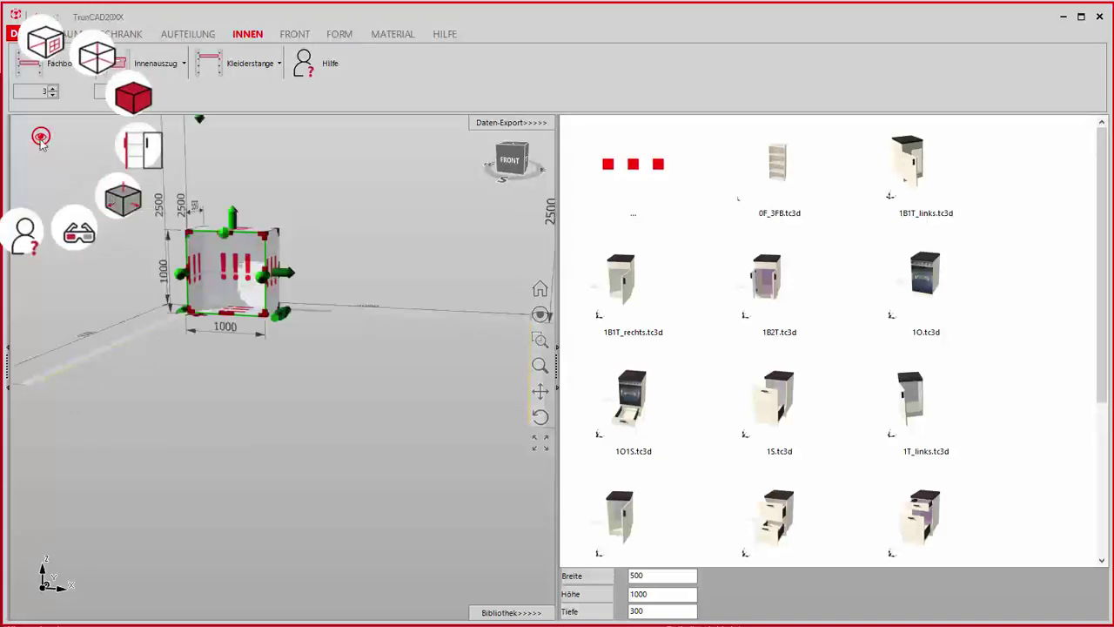
middle_click_drag(288, 373, 288, 386)
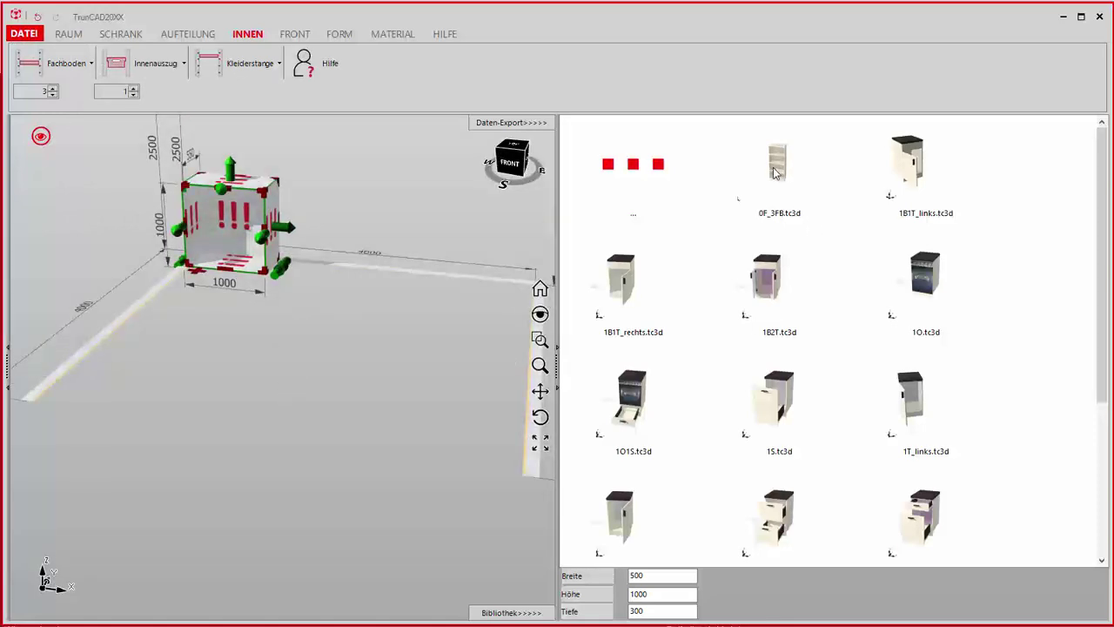
left_click_drag(774, 171, 200, 277)
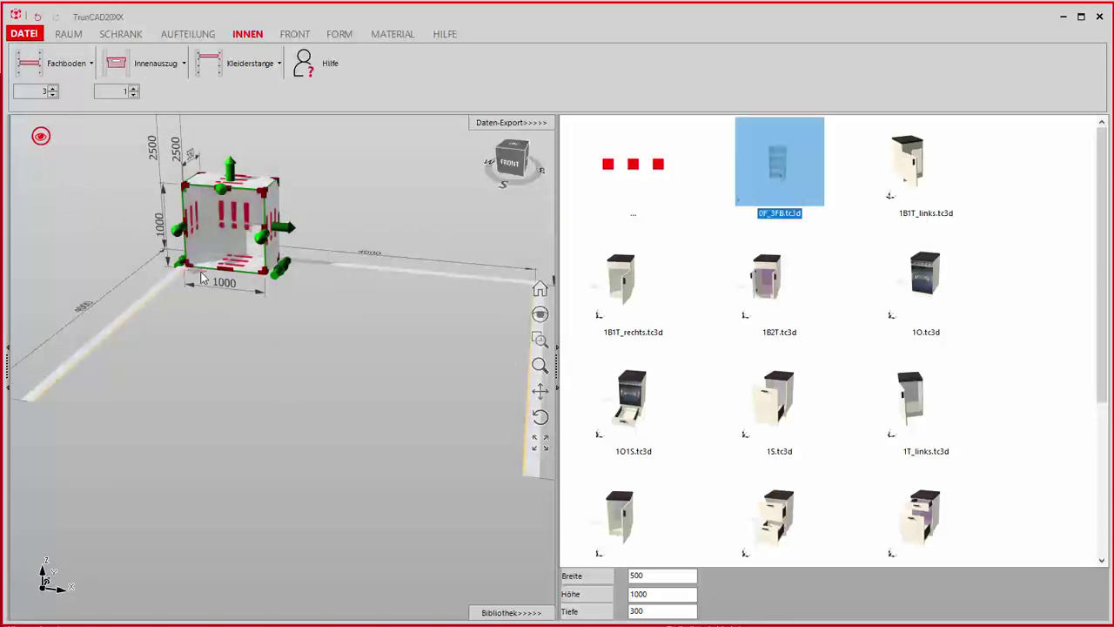
left_click_drag(200, 276, 203, 280)
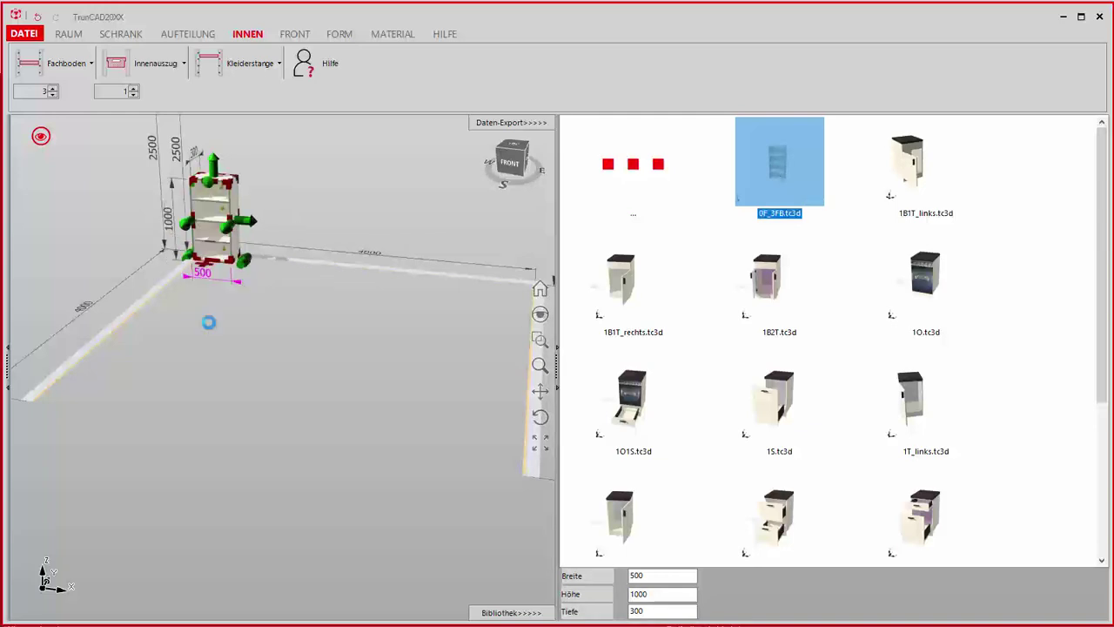
- Change the cabinet depth from 300 to 550 and reapply the 0F_3FB shelf unit
mouse_move(207, 288)
middle_mouse_down()
mouse_move(192, 292)
mouse_move(206, 300)
middle_mouse_up()
scroll(205, 150, "up", 2)
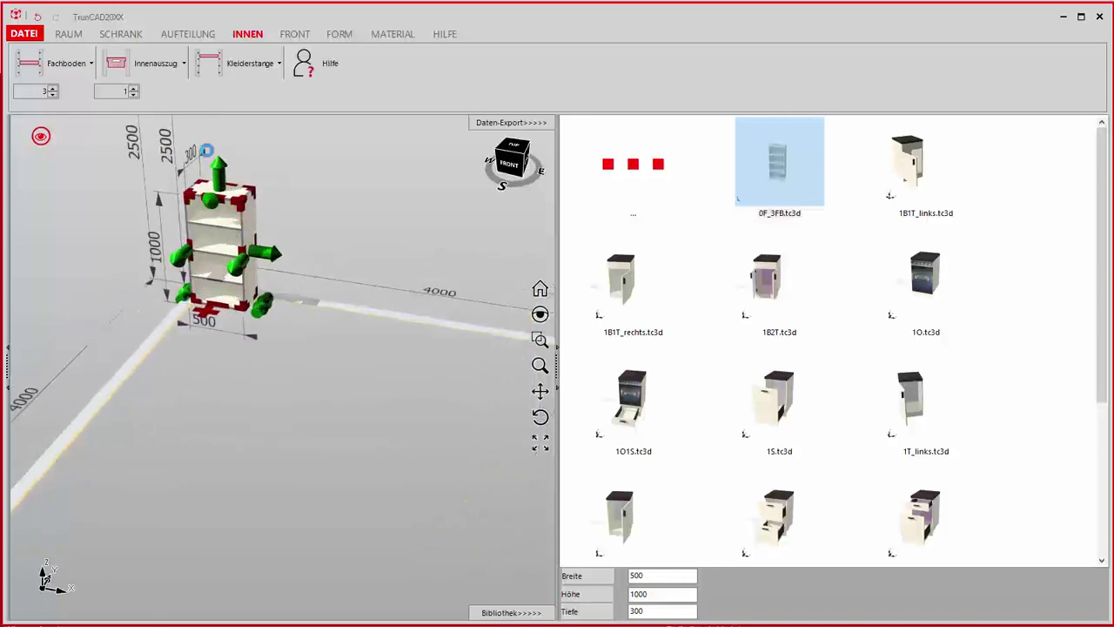
scroll(206, 151, "up", 1)
scroll(207, 155, "up", 1)
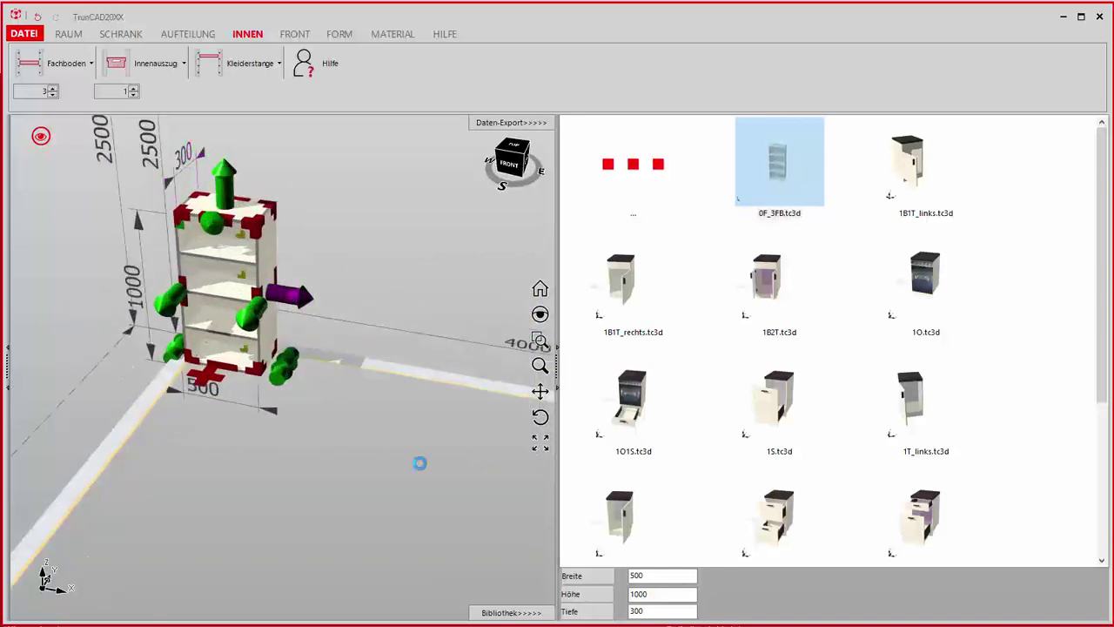
left_click_drag(658, 612, 604, 614)
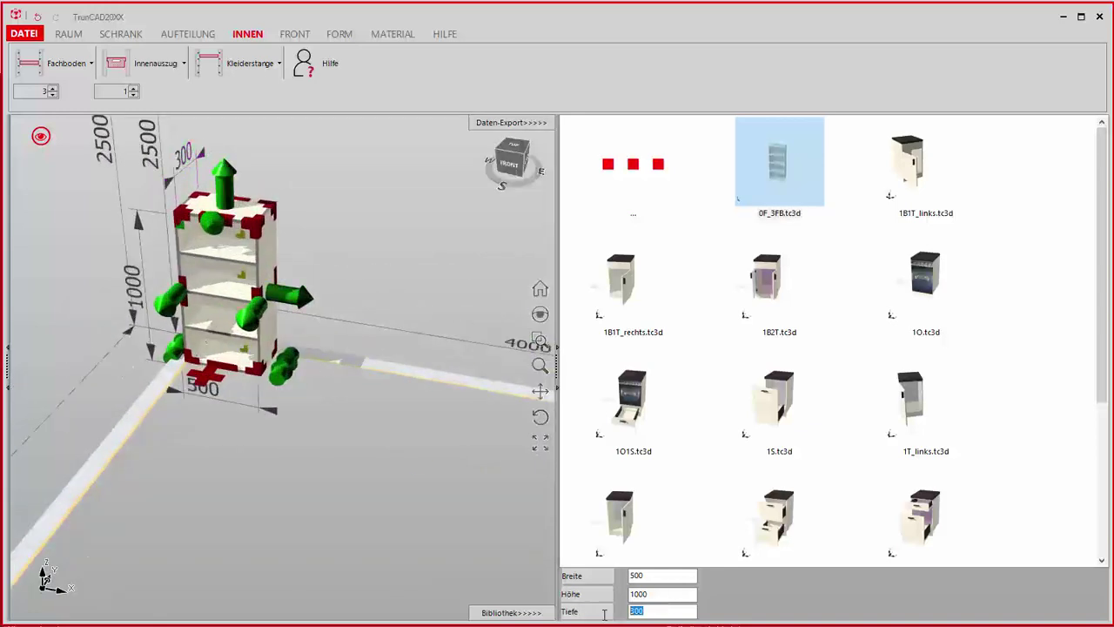
type("550")
left_click_drag(787, 169, 190, 369)
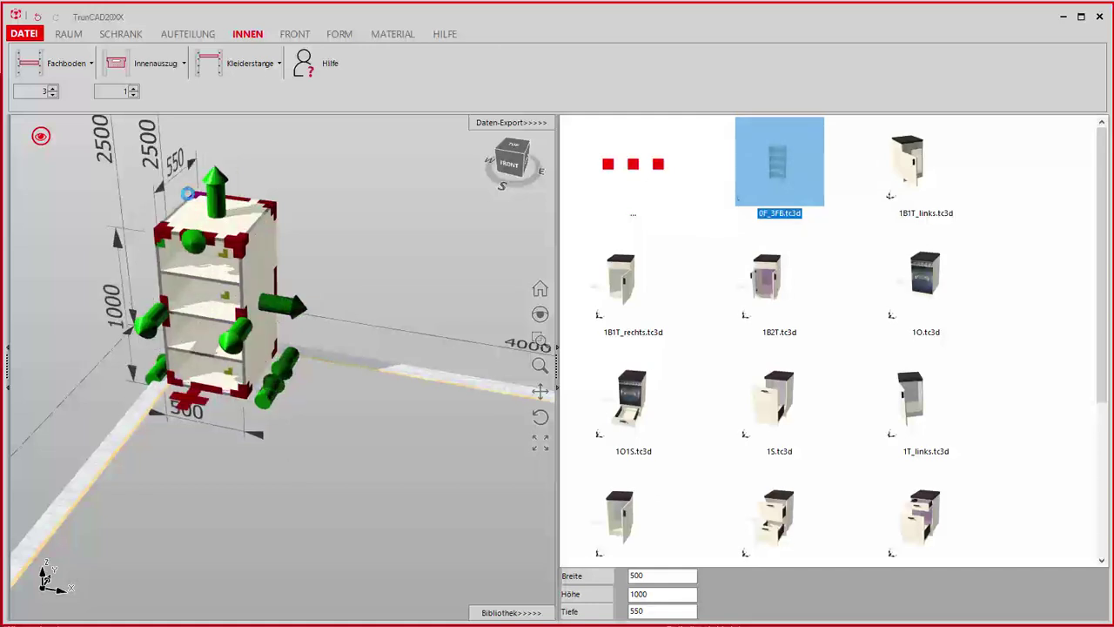
- Clear the width, height and depth values and pick 0F_3FB for another cabinet
double_click(653, 575)
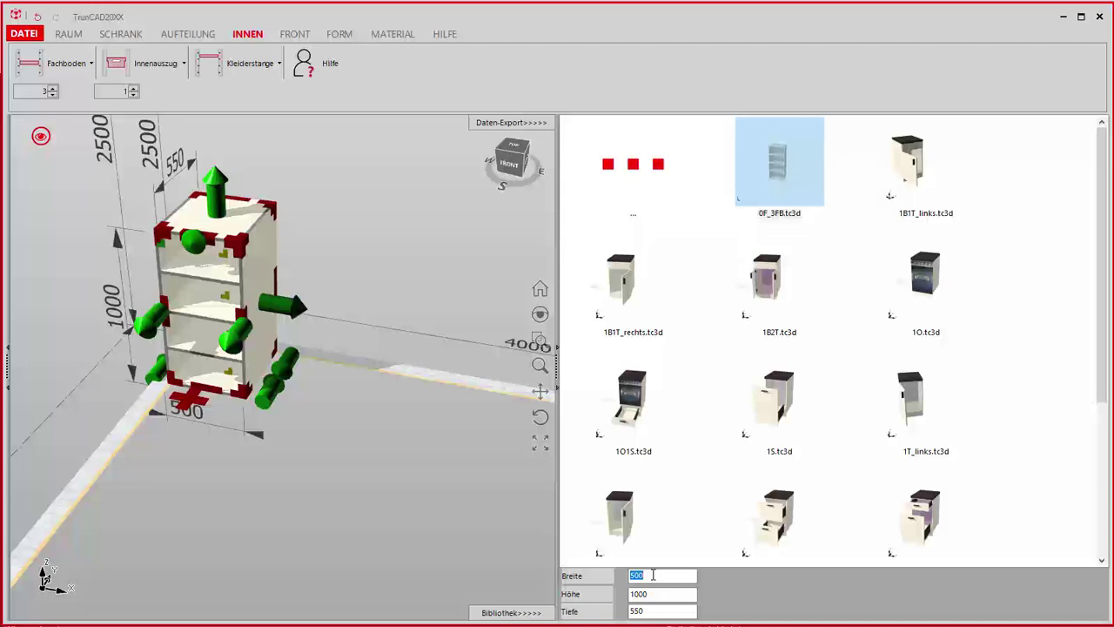
key("BackSpace")
double_click(652, 594)
key("BackSpace")
double_click(657, 613)
key("BackSpace")
left_click(779, 183)
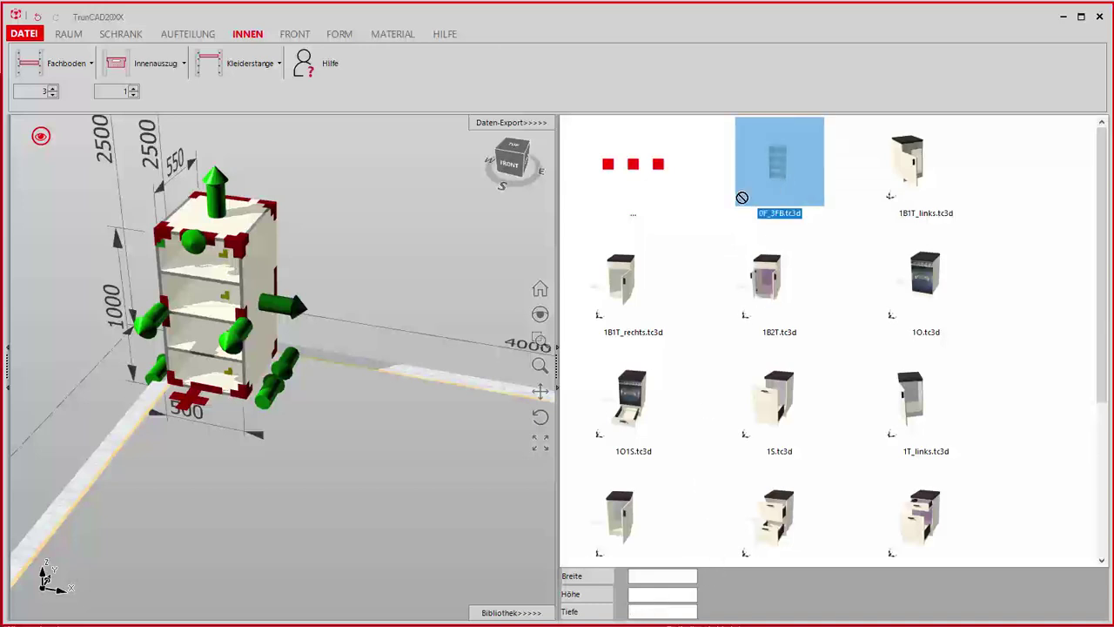
- Place a second 0F_3FB shelf cabinet beside the first one
left_click(261, 410)
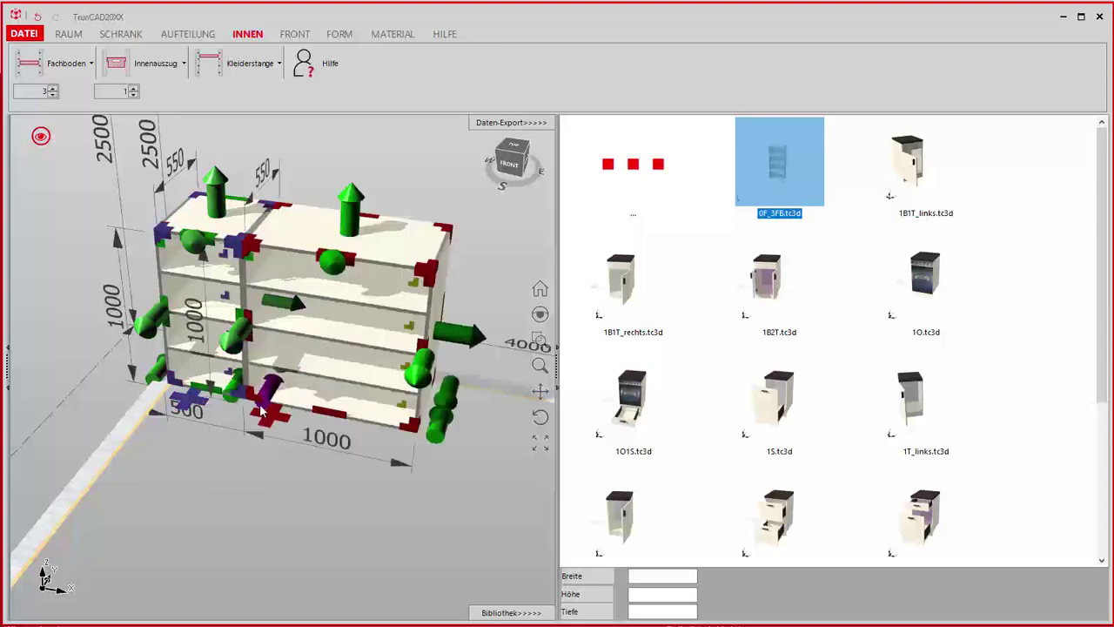
middle_click_drag(358, 513, 296, 501)
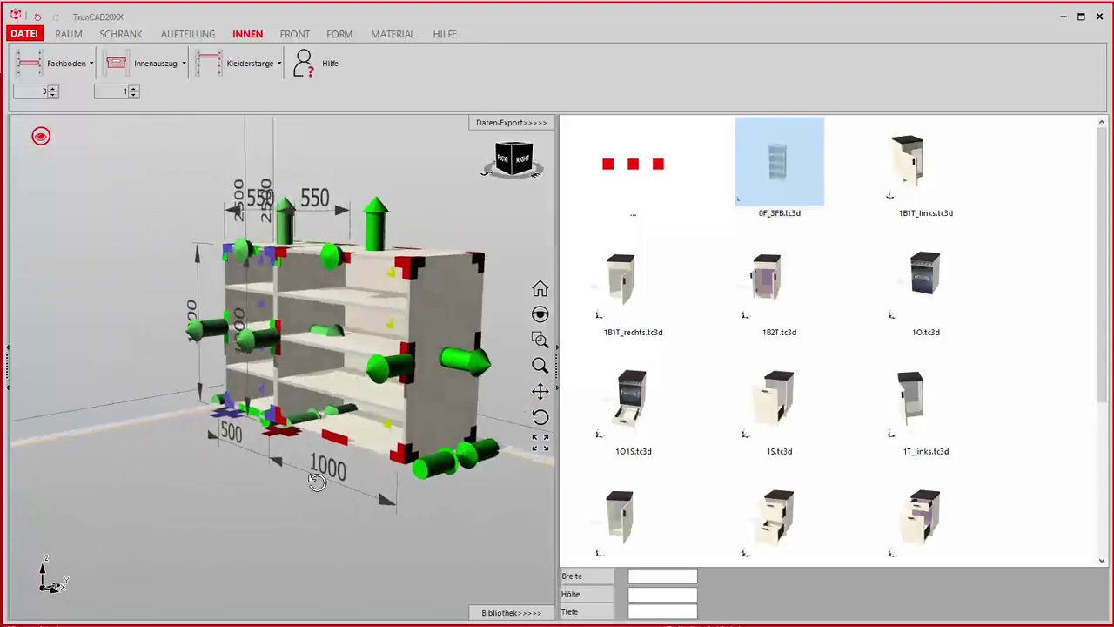
scroll(297, 503, "down", 1)
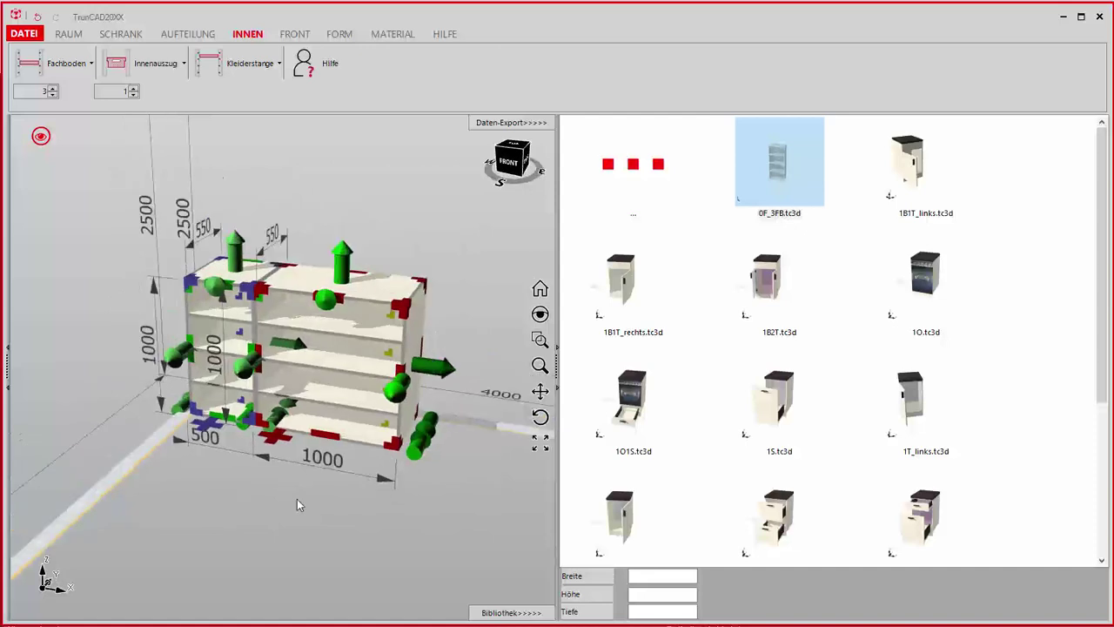
- Enter a height of 1000 and bring the 1B2T base cabinet into the room
left_click(675, 595)
type("1000")
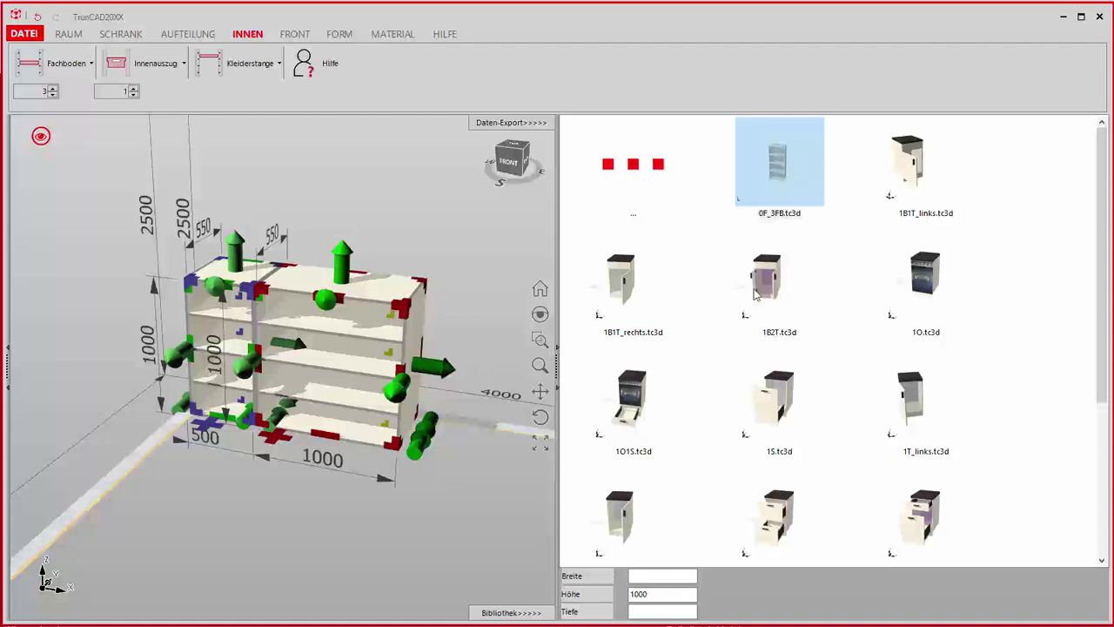
left_click_drag(764, 278, 396, 448)
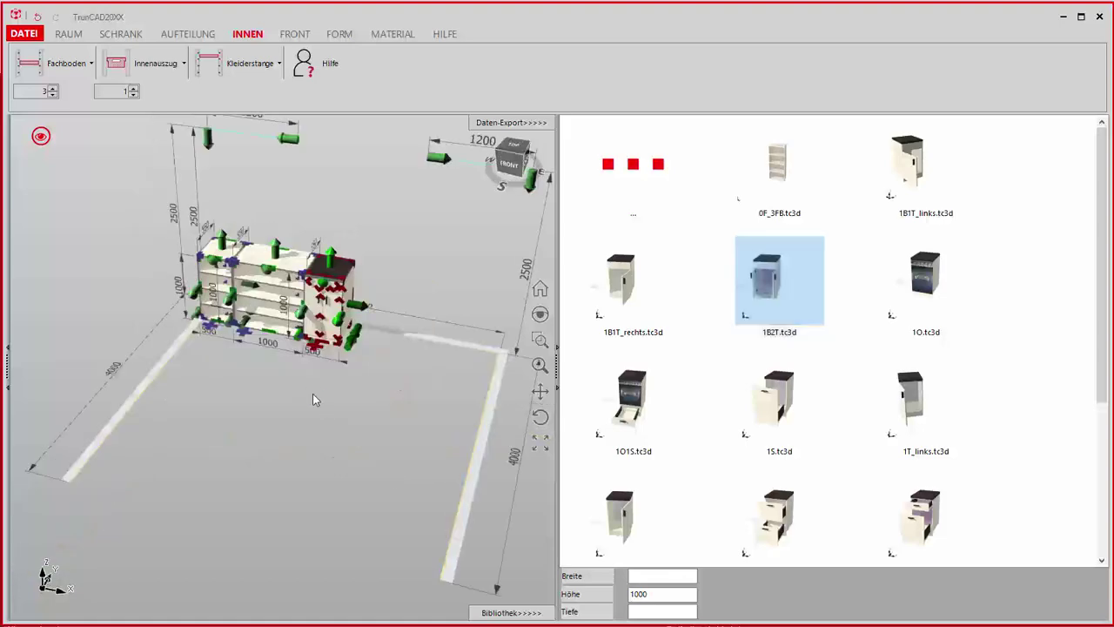
middle_click_drag(314, 370, 300, 349)
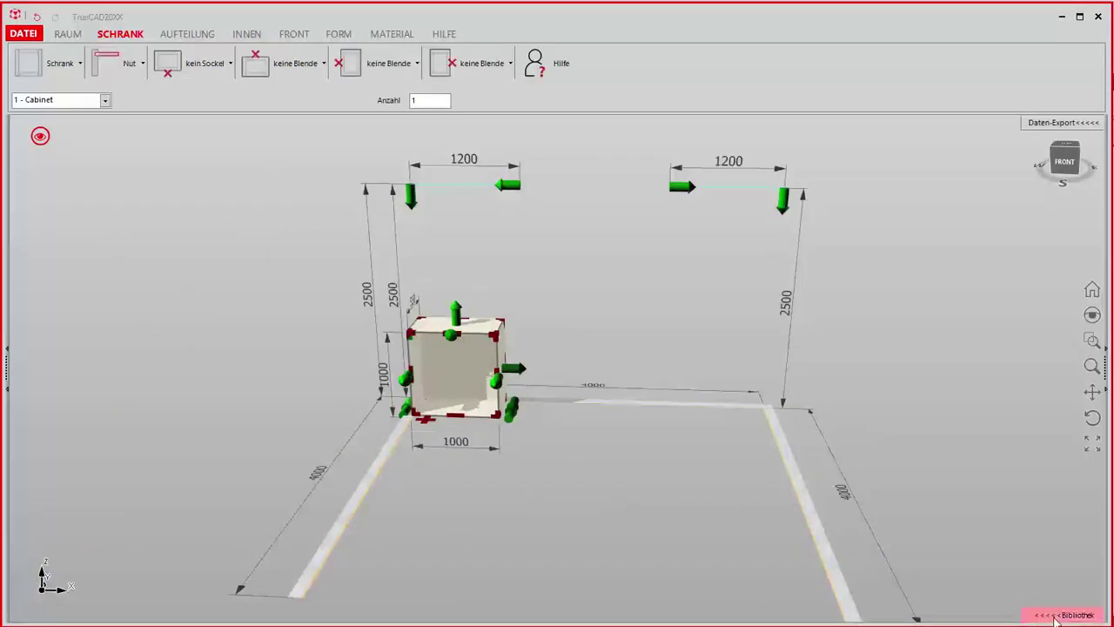
- Reopen the library and load the 1B2T.tc3d base cabinet into the room
left_click(1064, 614)
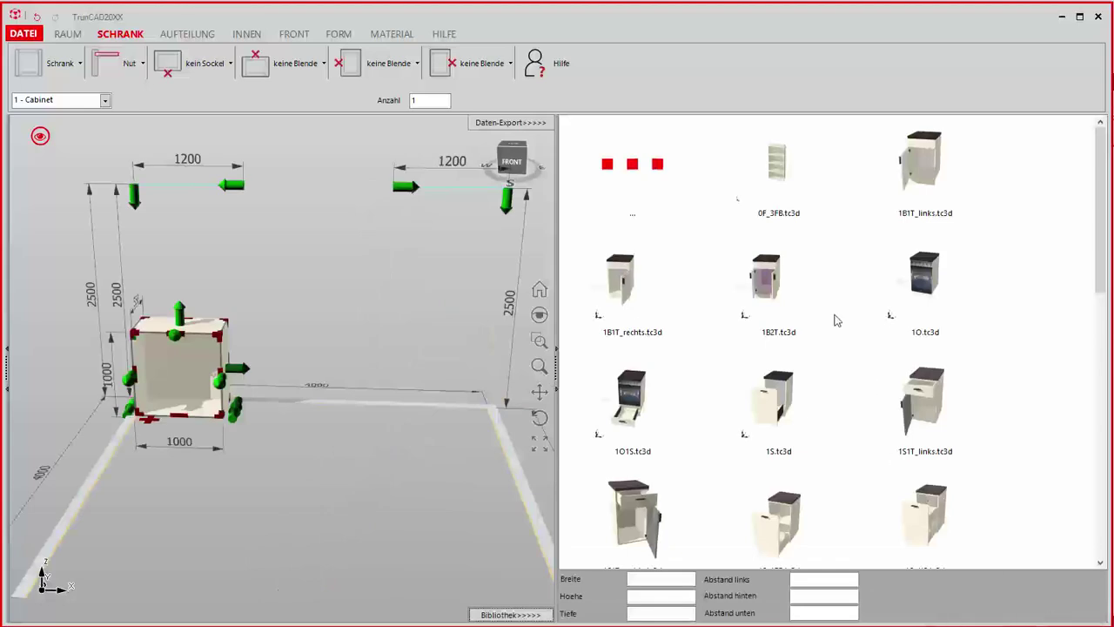
left_click(766, 281)
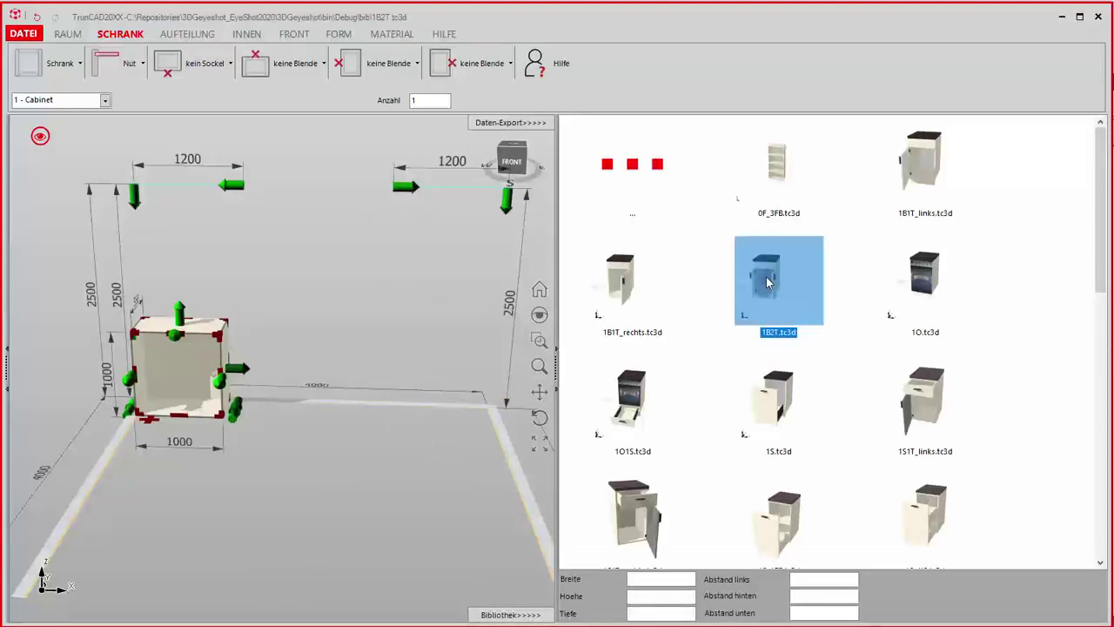
double_click(766, 276)
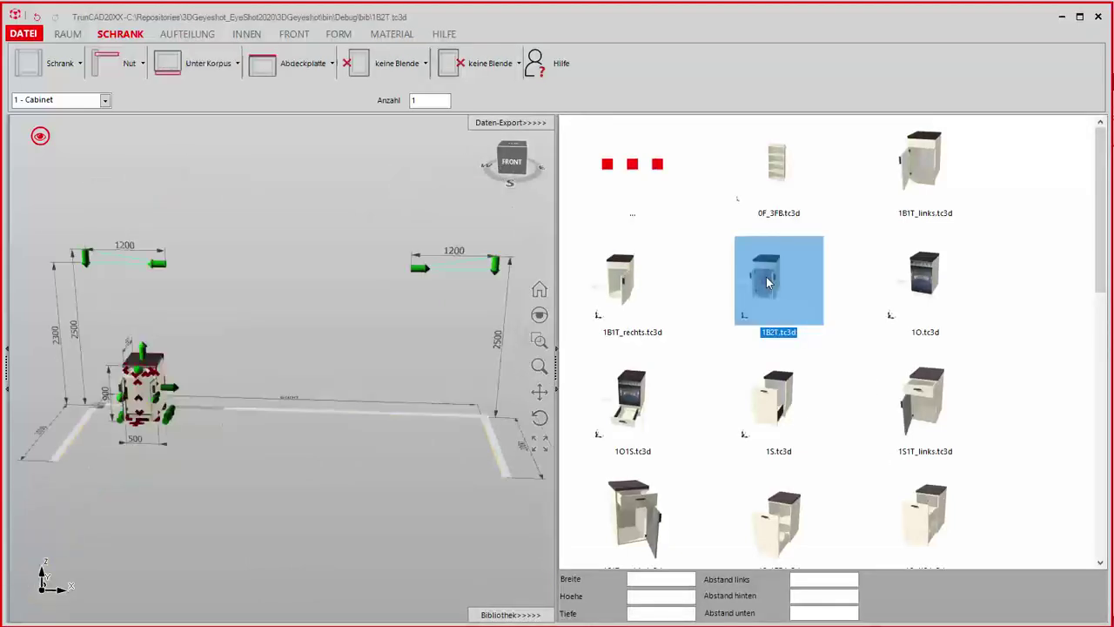
left_click_drag(150, 489, 157, 474)
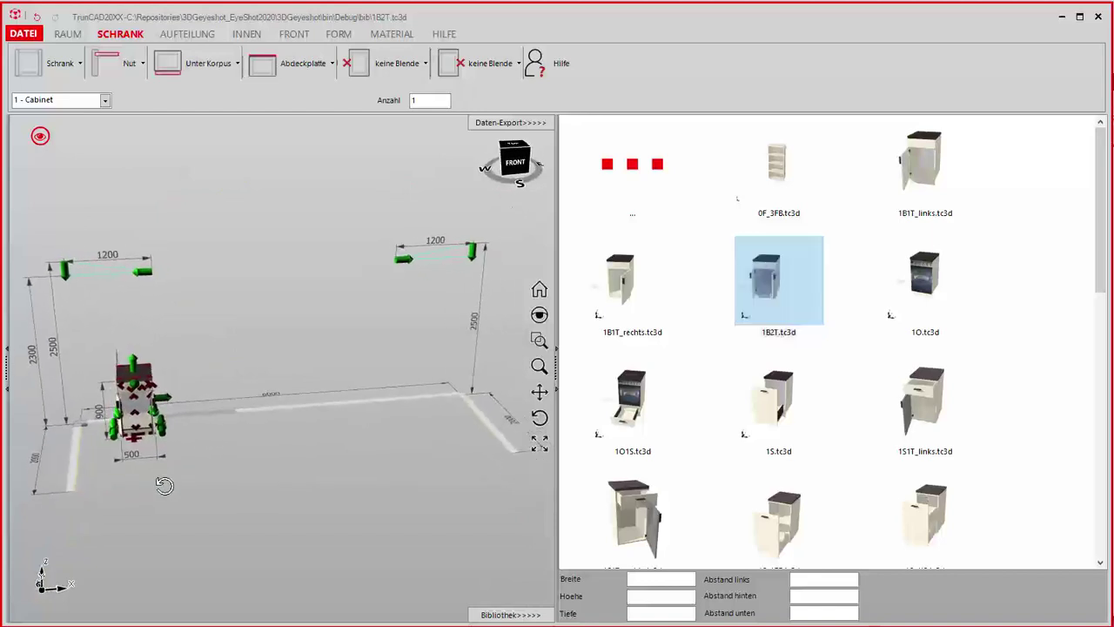
scroll(138, 383, "up", 3)
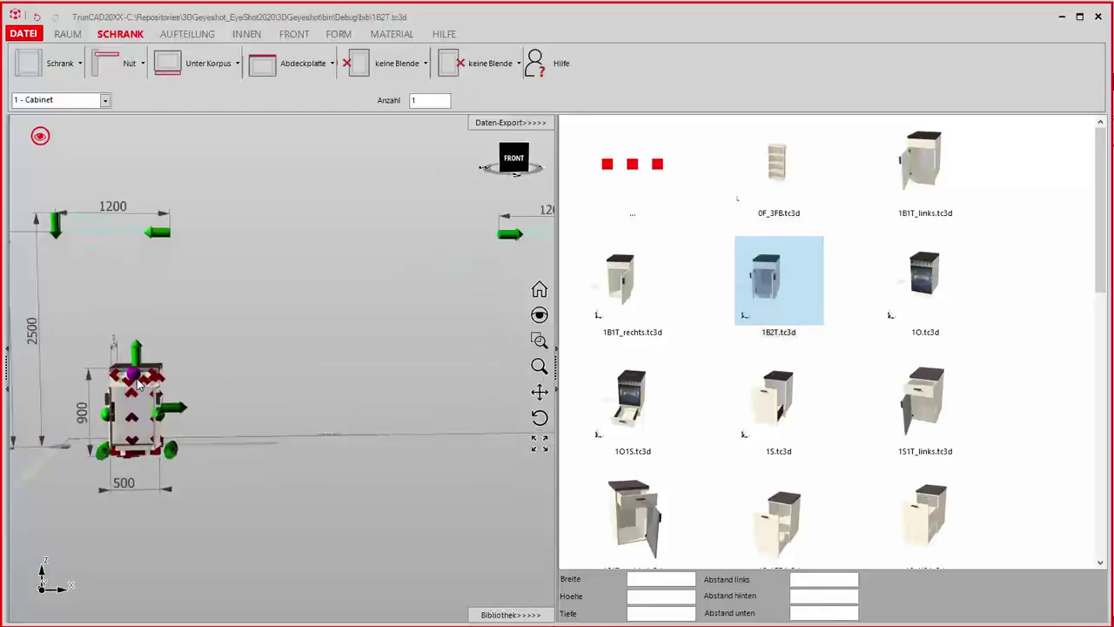
scroll(138, 383, "up", 2)
- Swap the cabinet for the 2T.tc3d base unit
left_click_drag(119, 413, 109, 422)
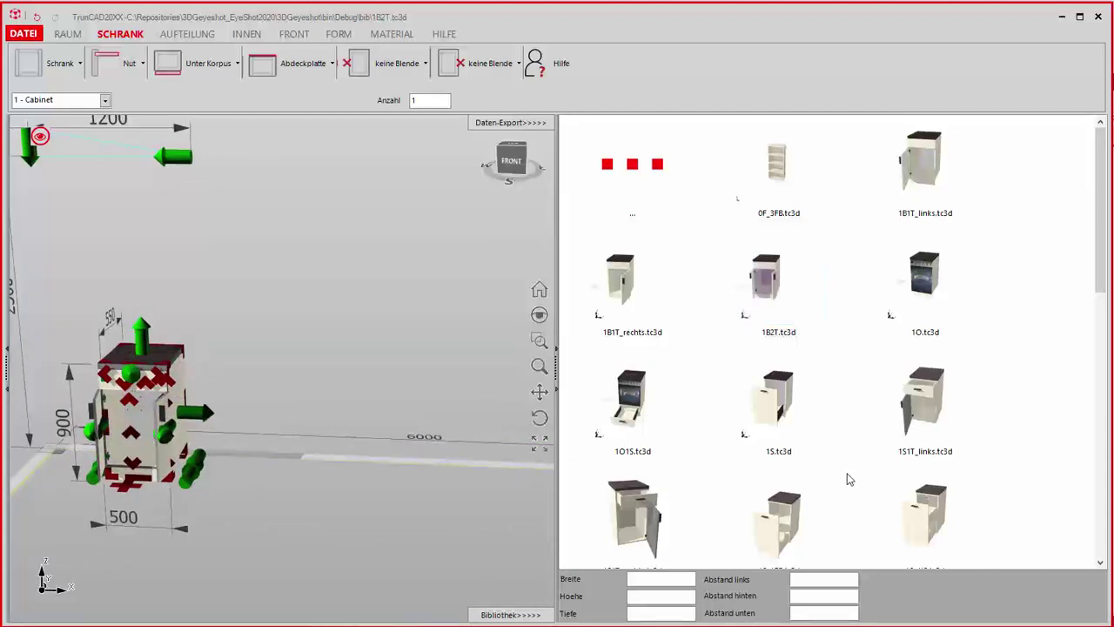
scroll(848, 478, "down", 5)
left_click(769, 346)
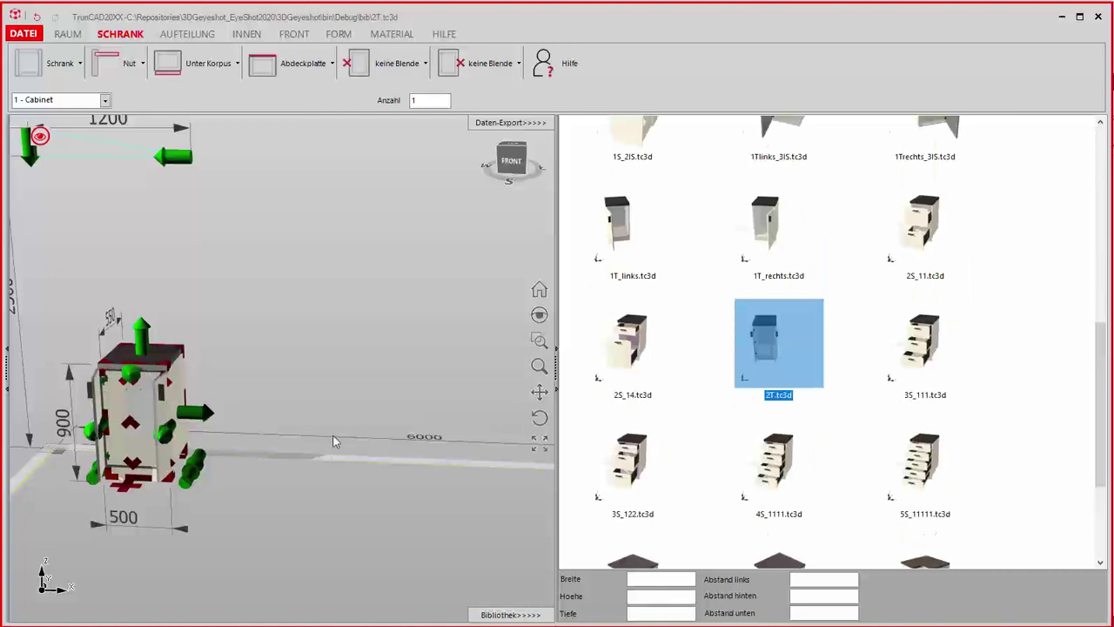
middle_click_drag(299, 423, 284, 398)
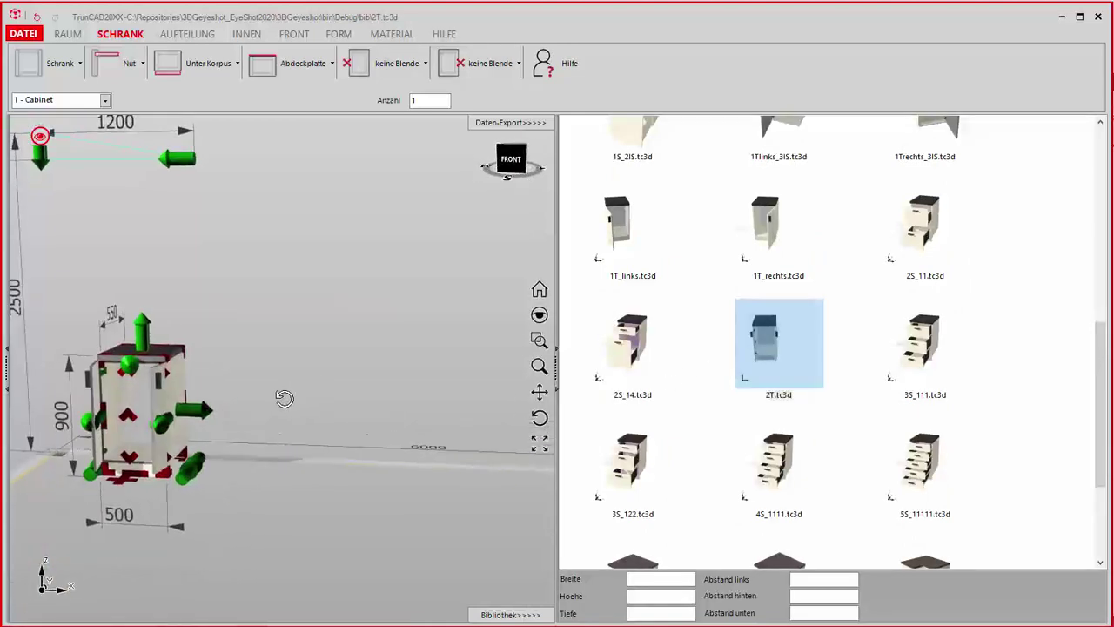
- Insert Innenauszug inner drawers into the 2T base cabinet
left_click(245, 35)
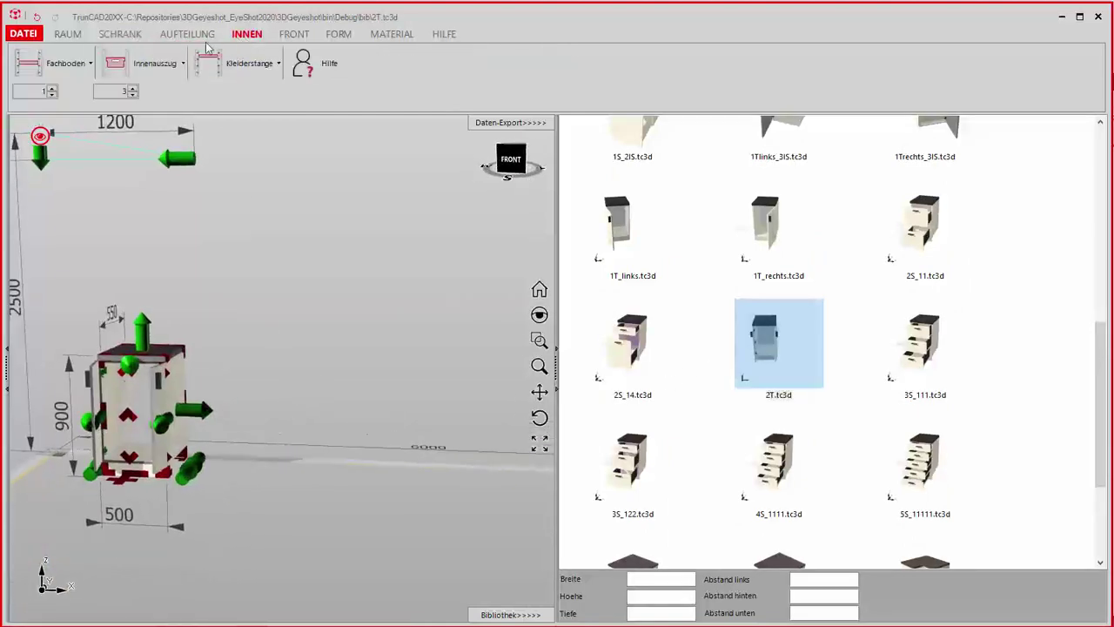
left_click(131, 62)
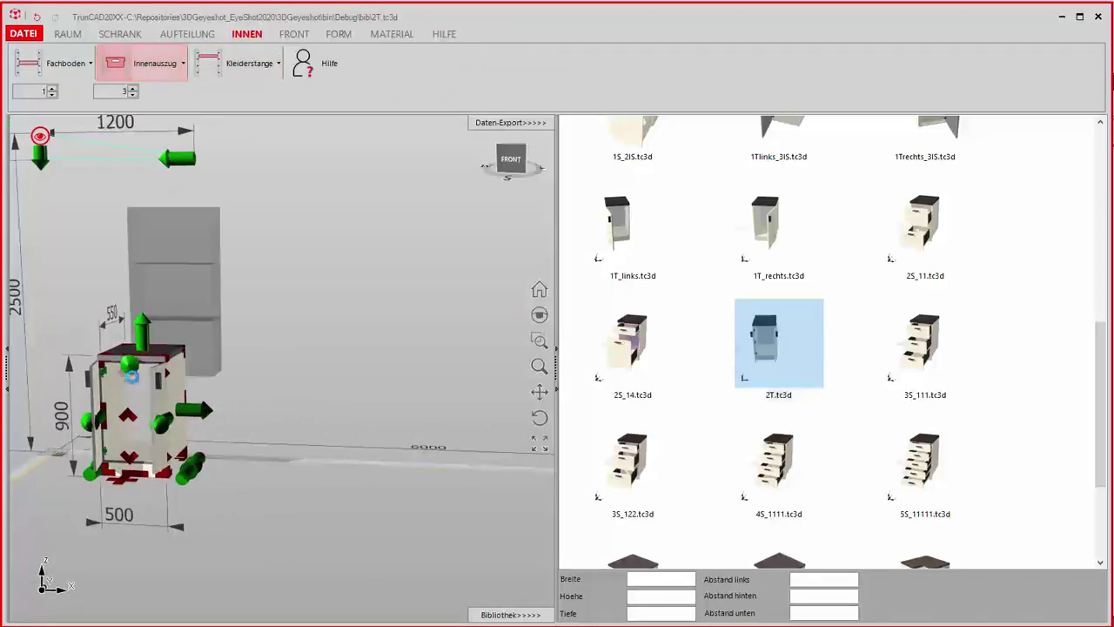
left_click(132, 387)
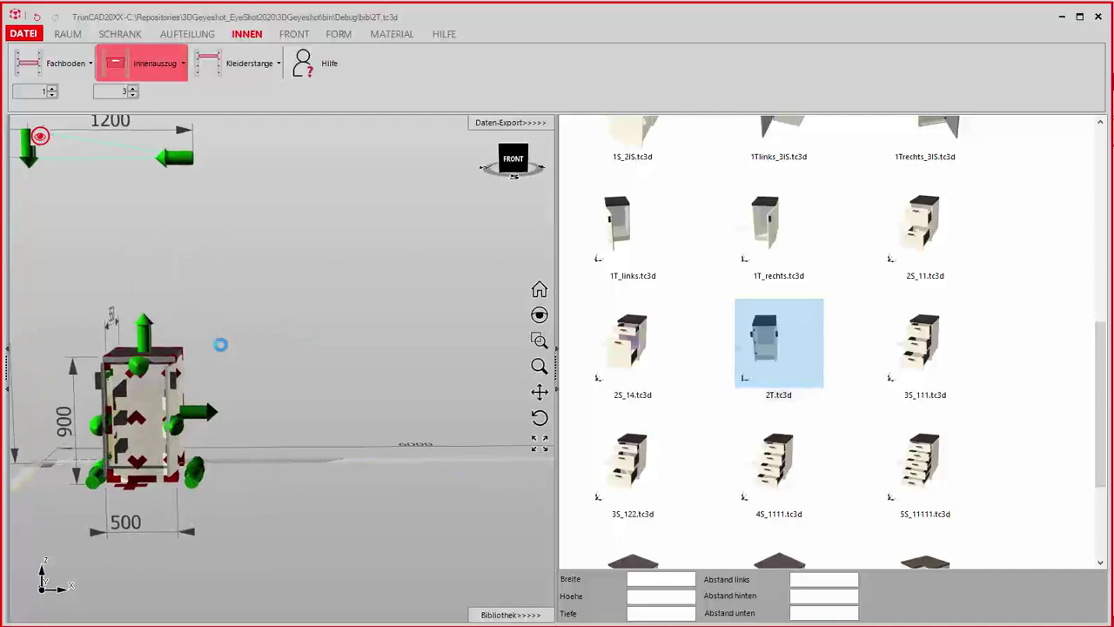
scroll(62, 445, "up", 5)
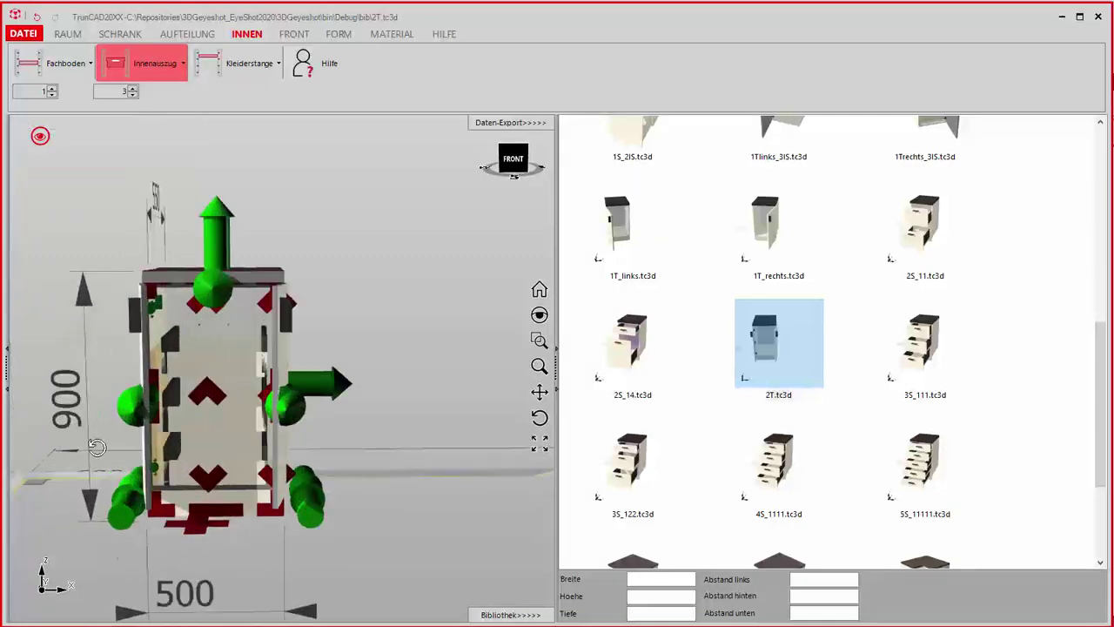
mouse_move(62, 445)
middle_mouse_down()
mouse_move(73, 463)
mouse_move(74, 372)
middle_mouse_up()
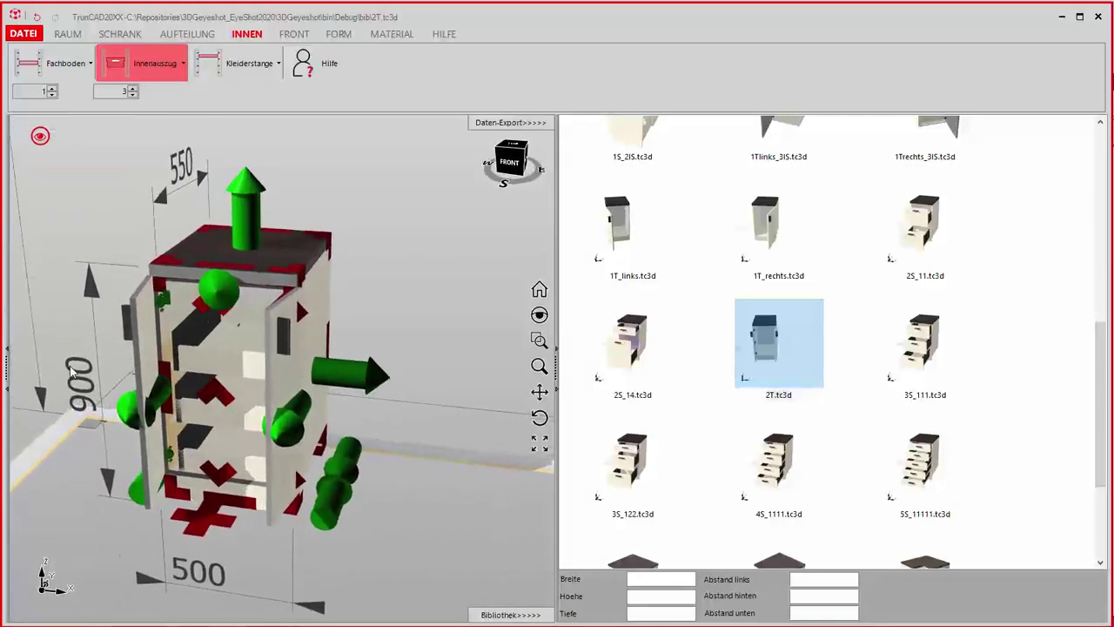
- Change the room background and hide the move handles and dimension lines
left_click(40, 135)
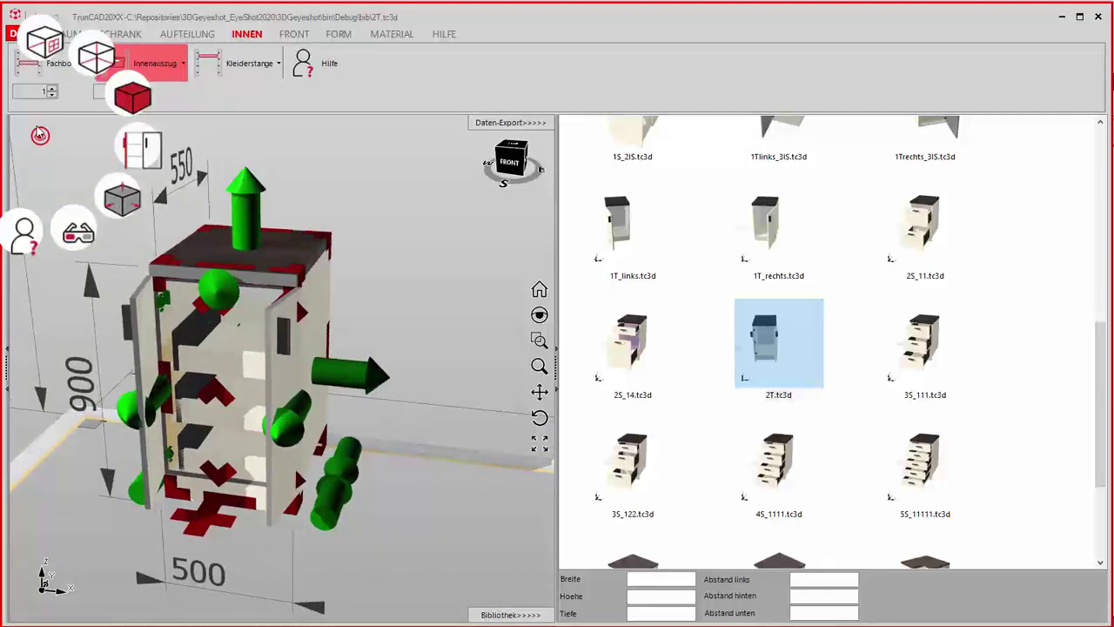
left_click(40, 35)
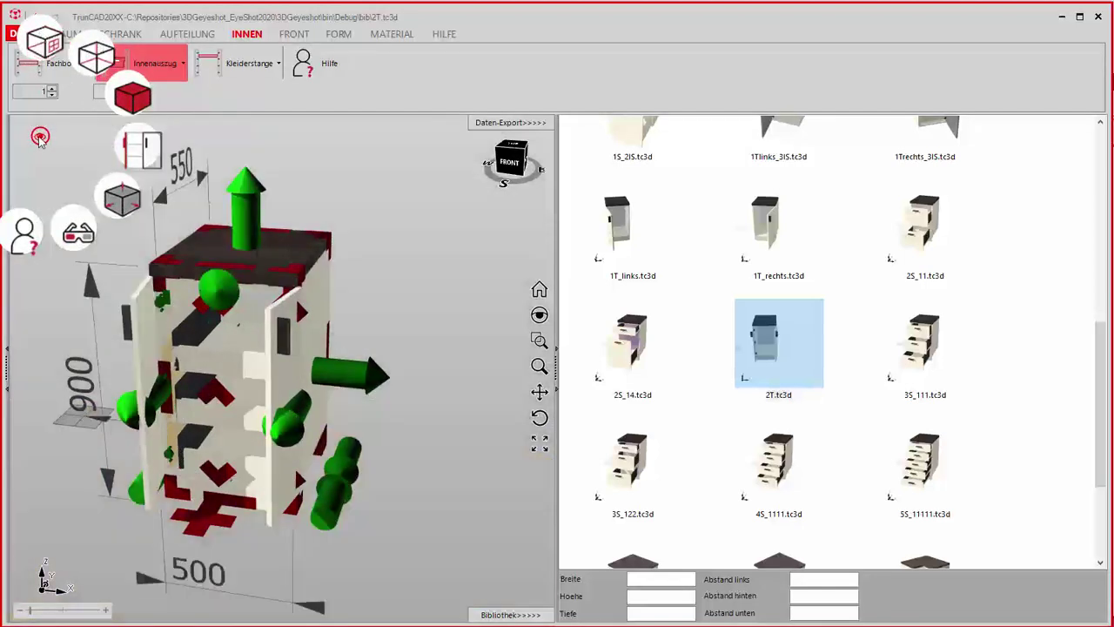
left_click(111, 197)
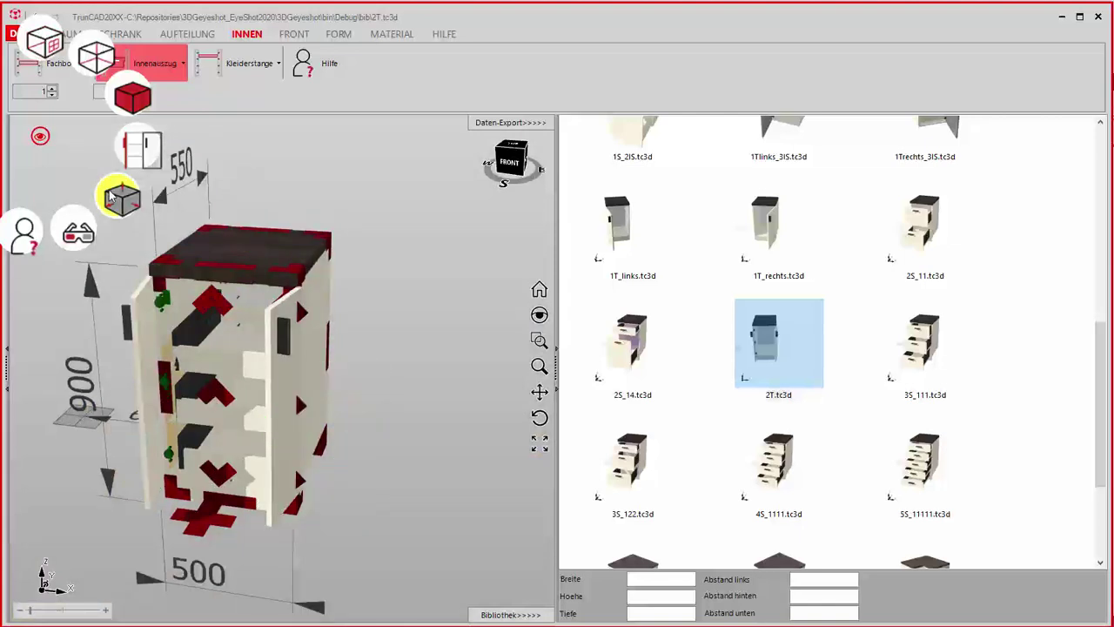
left_click(40, 137)
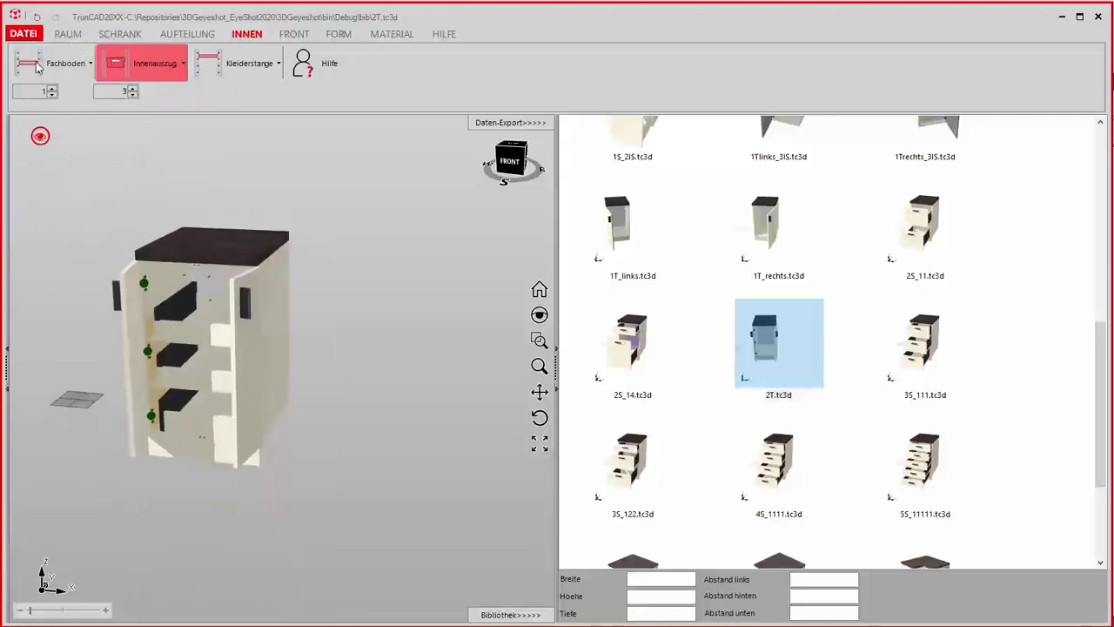
left_click(25, 36)
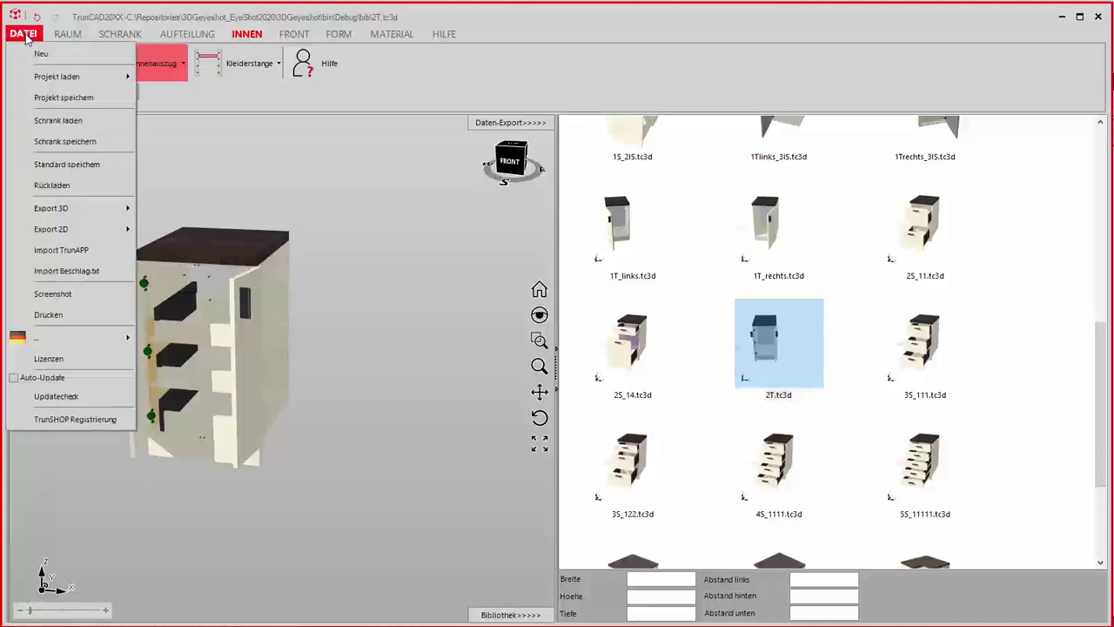
- Save the cabinet as 2T_3IS and select the 2T_3IS.tc3d thumbnail in the library
left_click(40, 139)
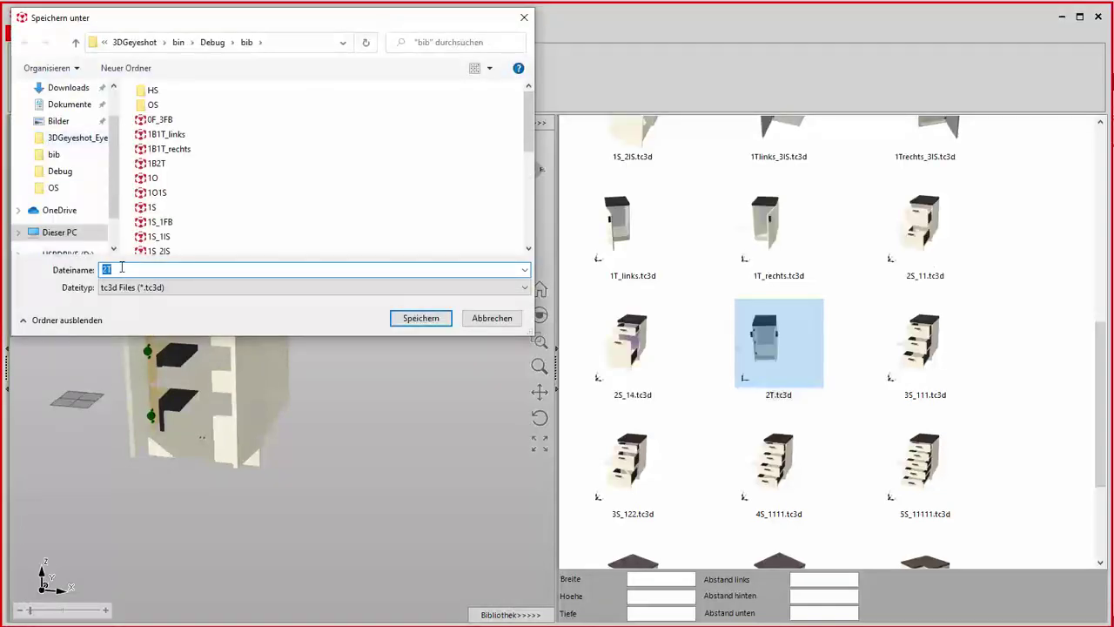
left_click(129, 268)
key("Return")
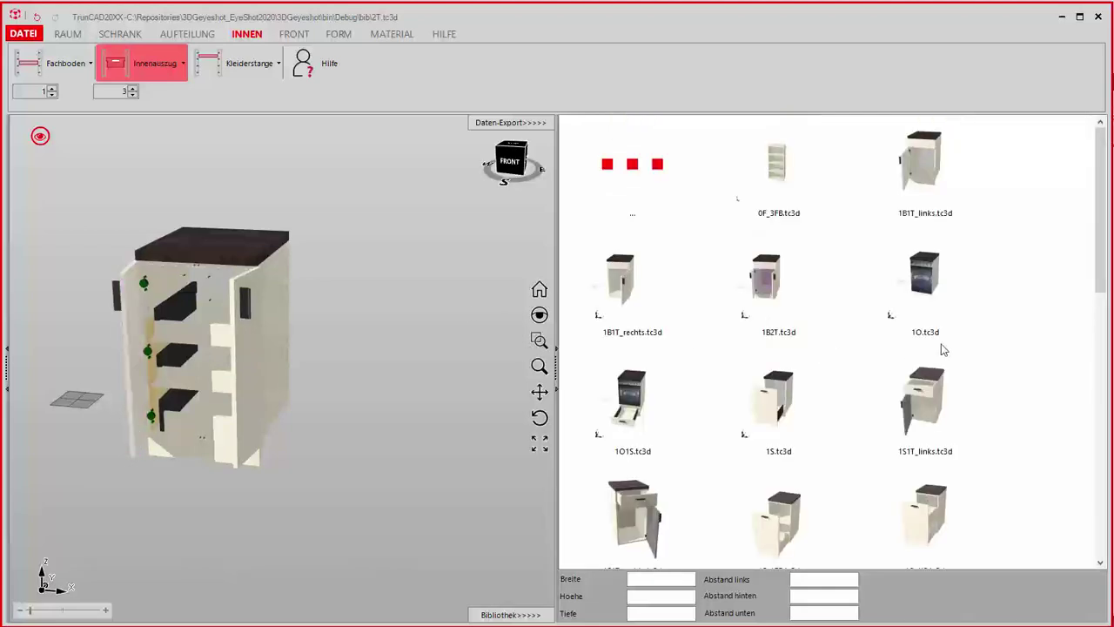
scroll(982, 335, "down", 3)
scroll(982, 334, "down", 2)
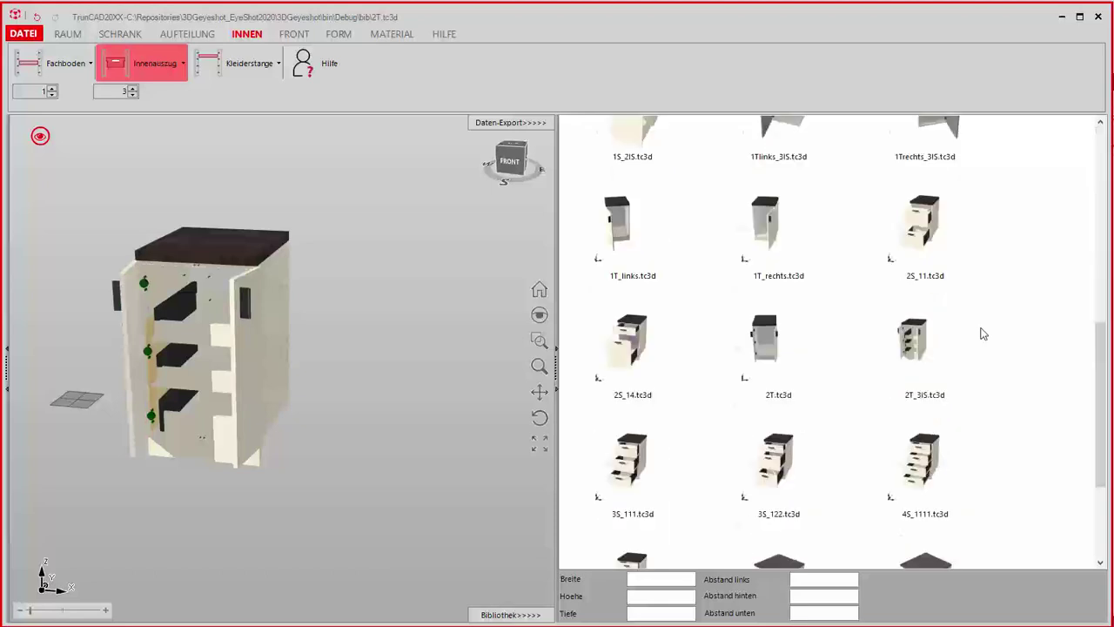
left_click(916, 349)
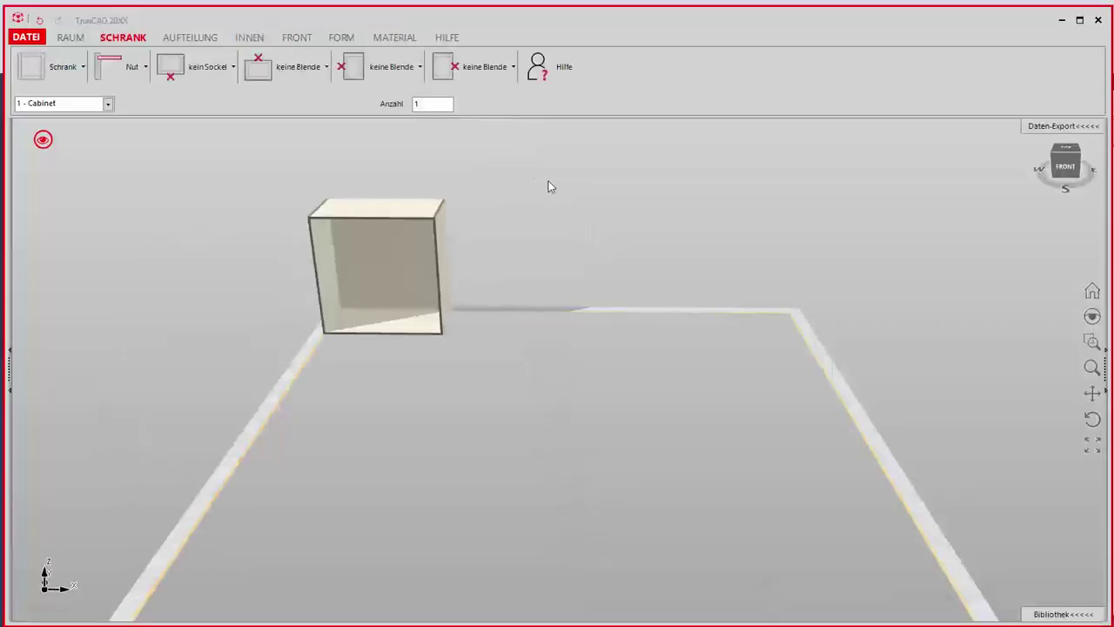
- Open Eigenschaften Auszug via FRONT's Schublade menu, Einstellungen
left_click(288, 38)
left_click(286, 68)
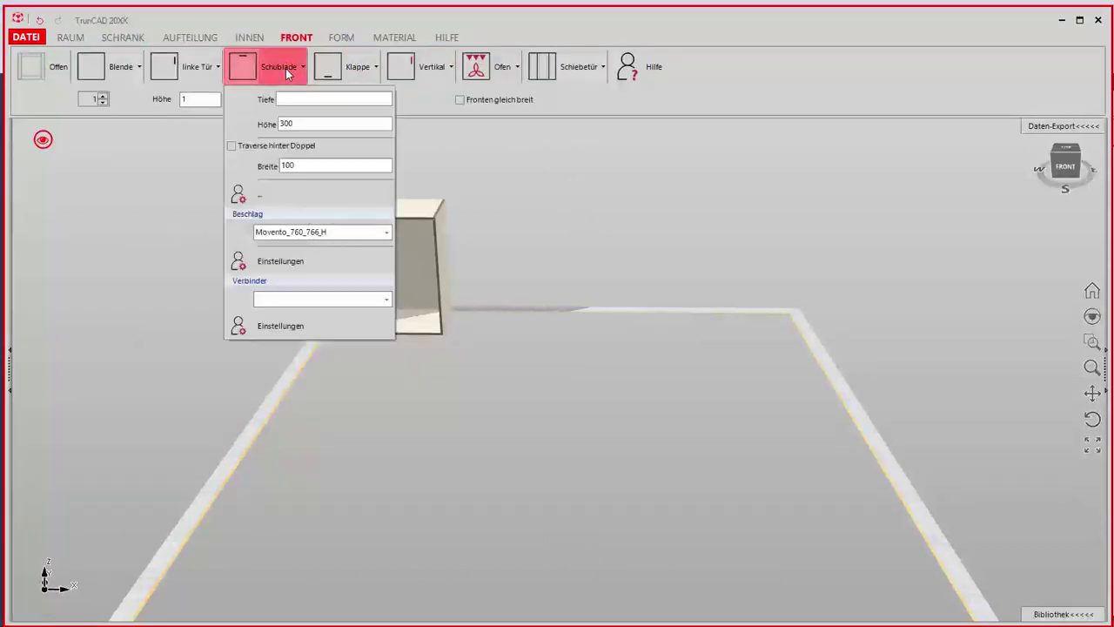
left_click(286, 263)
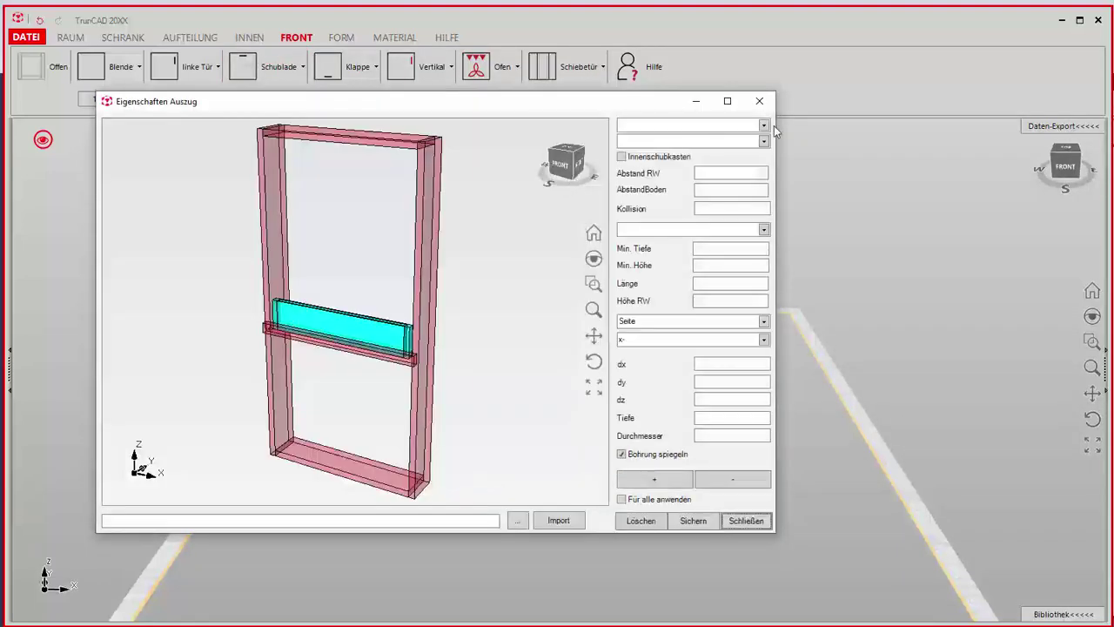
- Choose the Vionaro-Innenschub system with the Vionaro_450_63-Innenschub runner
left_click(763, 125)
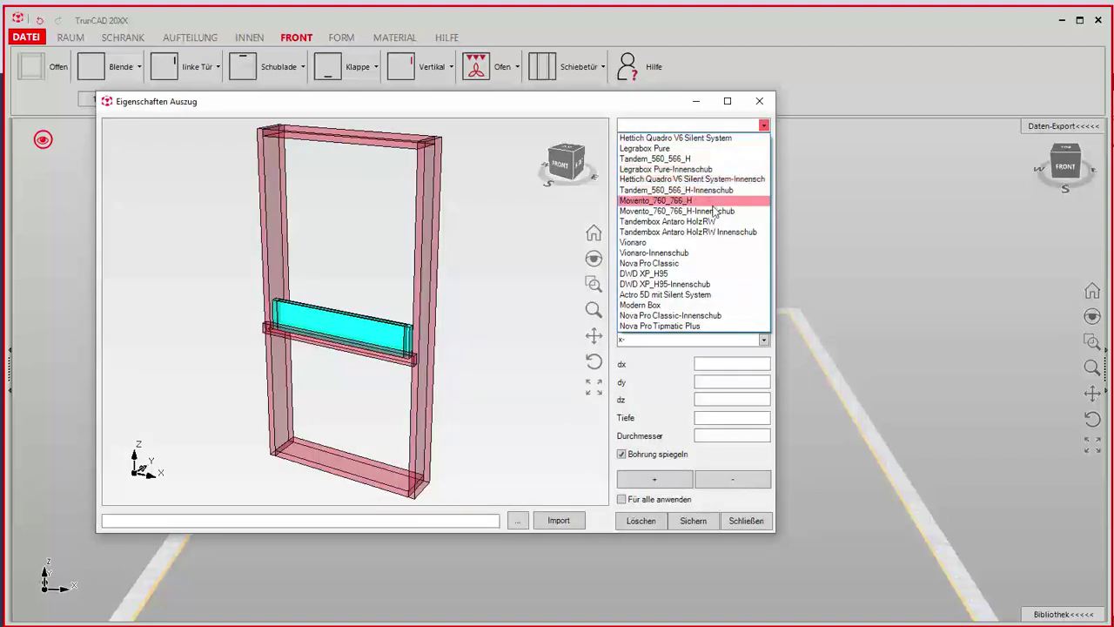
left_click(702, 252)
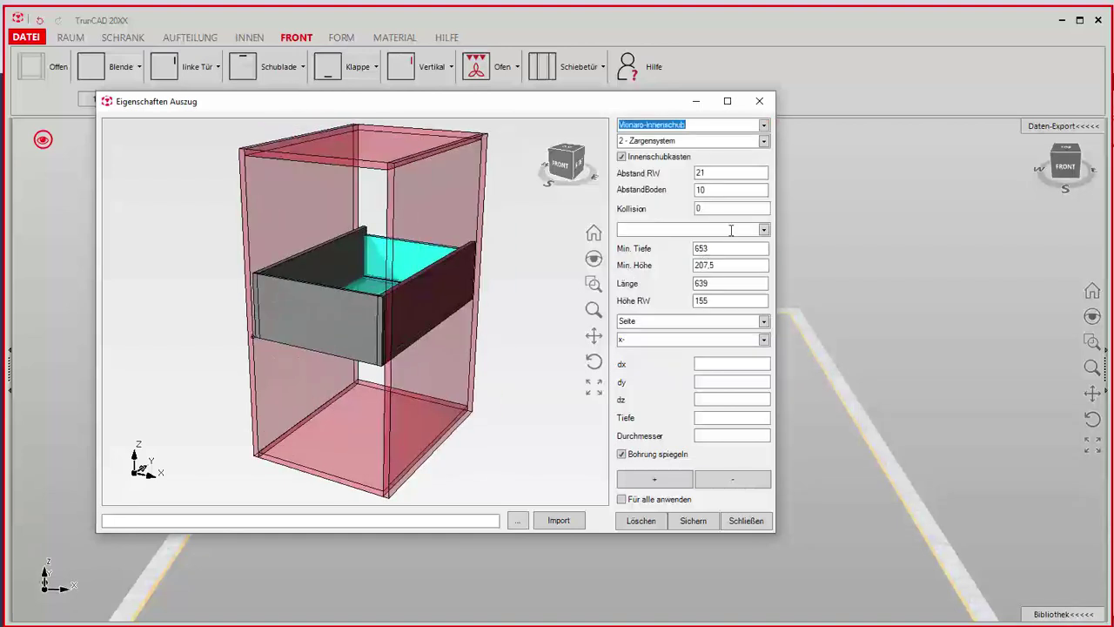
left_click(763, 230)
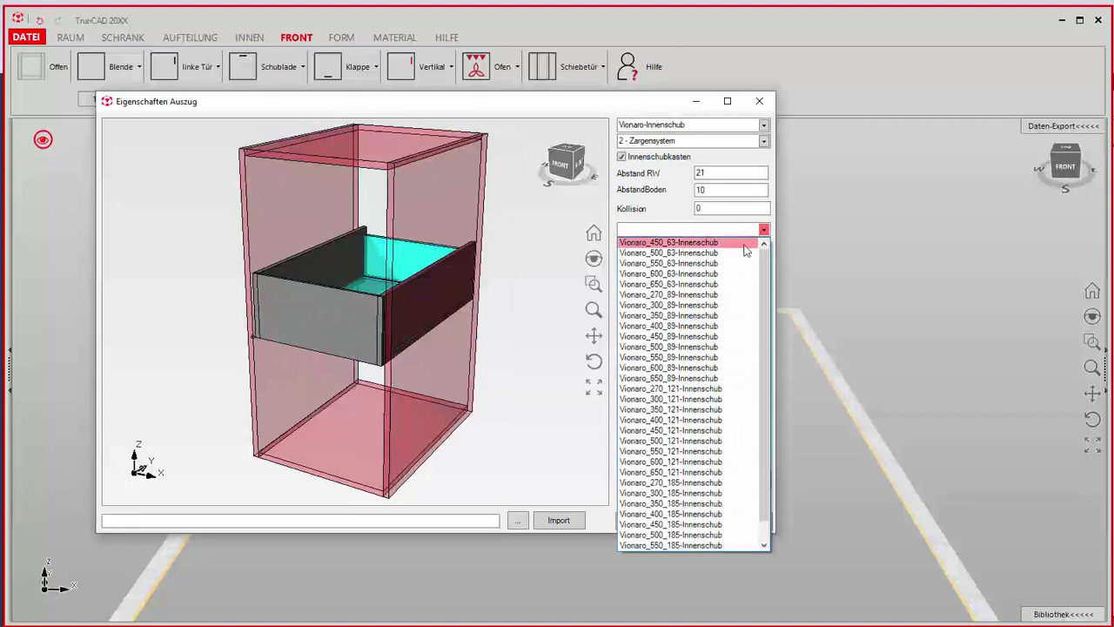
left_click(744, 244)
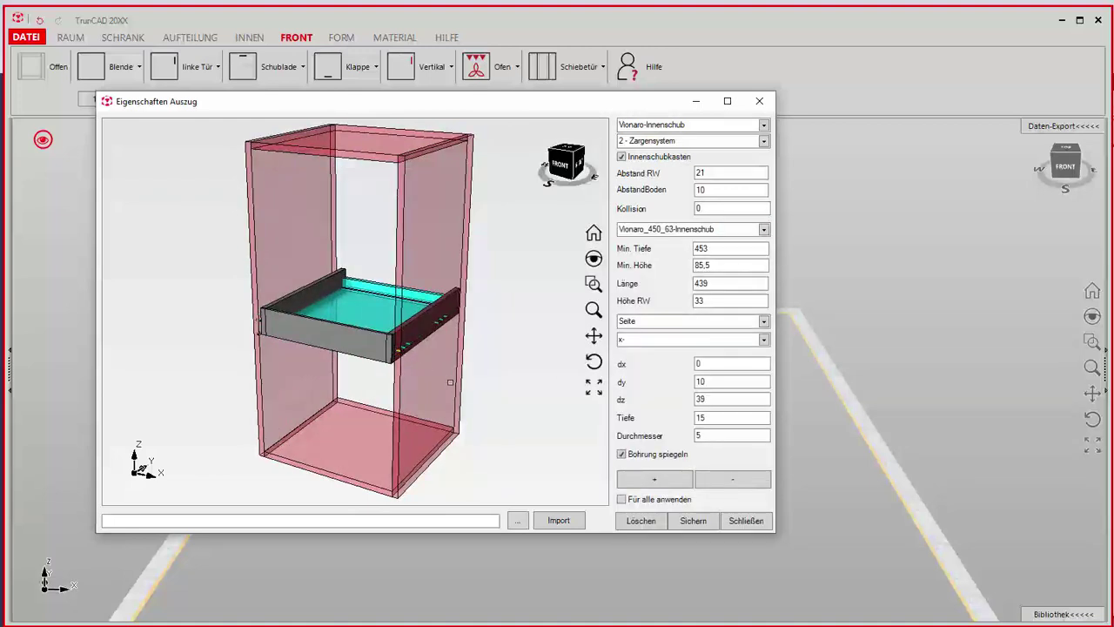
- Add a side drilling 12 deep with diameter 8 and check it in the preview
left_click(710, 417)
type(">12")
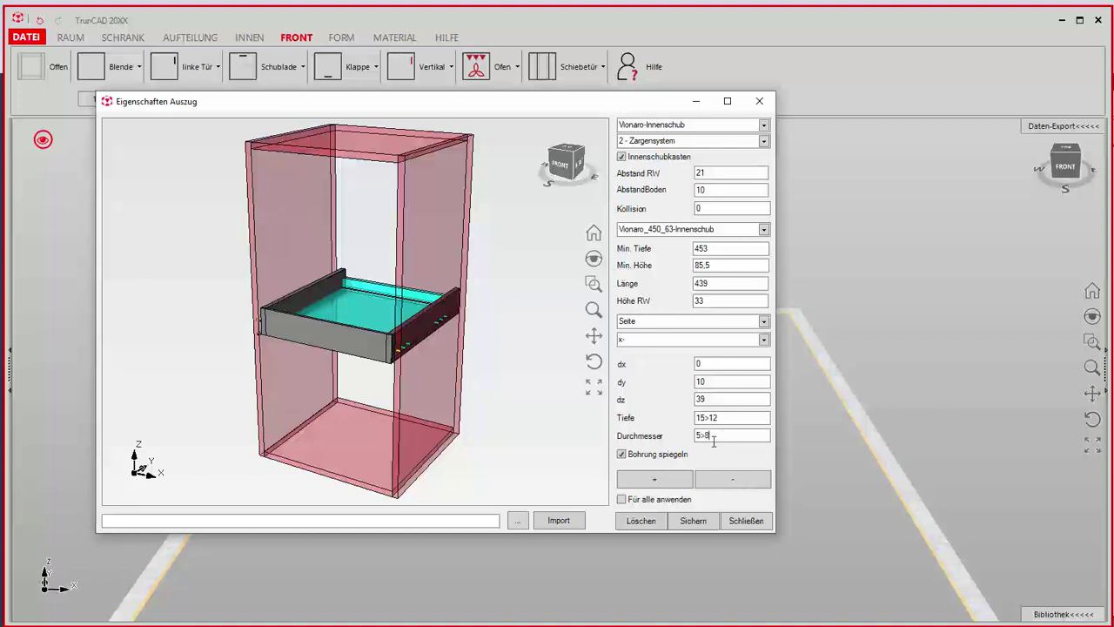
left_click(644, 482)
left_click(438, 322)
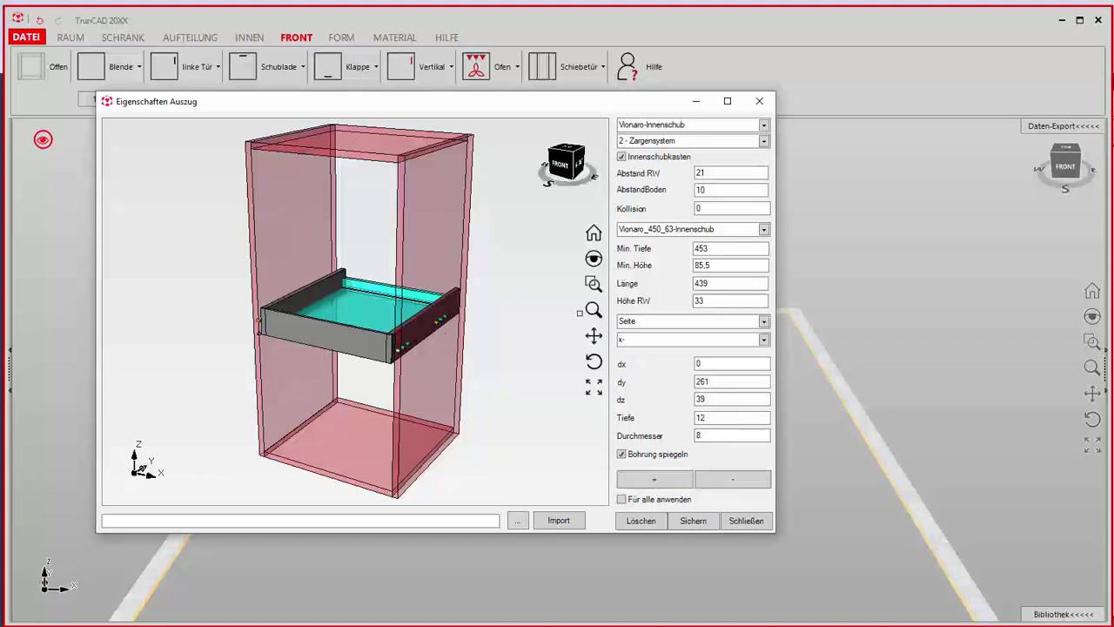
- Switch the runner to Vionaro_450_89-Innenschub and inspect the preview
left_click(763, 229)
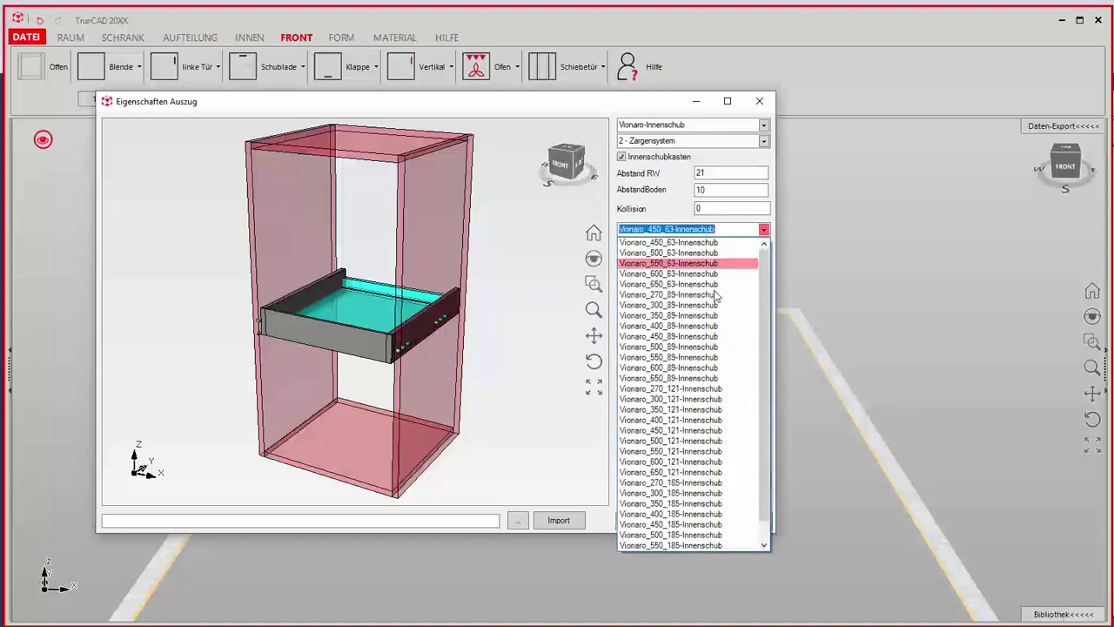
left_click(699, 337)
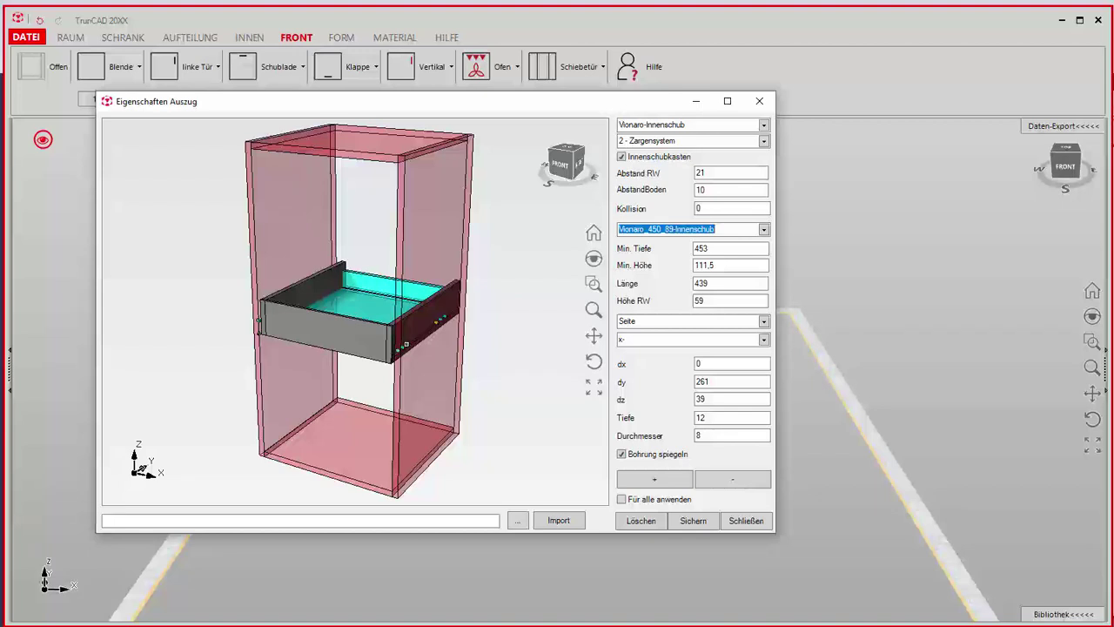
left_click(406, 346)
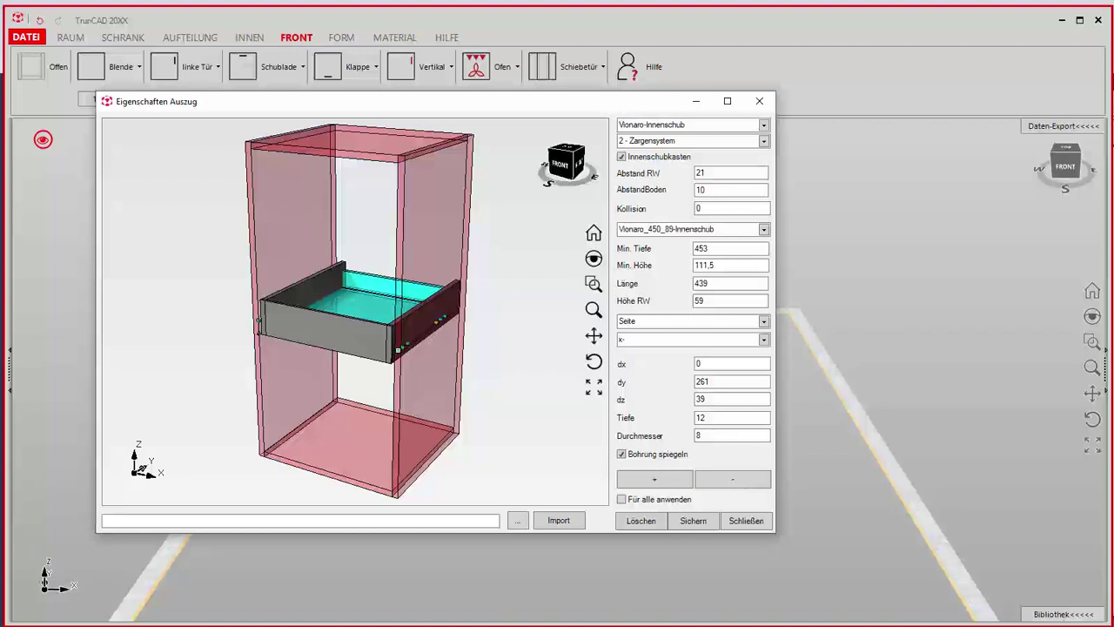
left_click(403, 346)
- Tick Für alle anwenden and set the drilling to Doppel side, direction y-
double_click(696, 418)
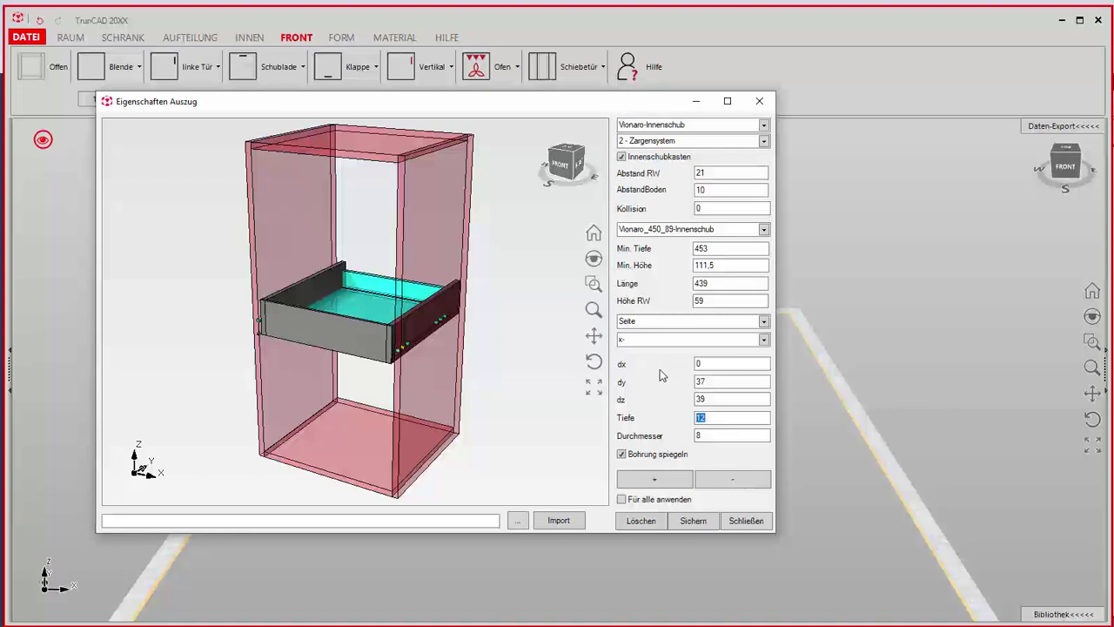
left_click(639, 503)
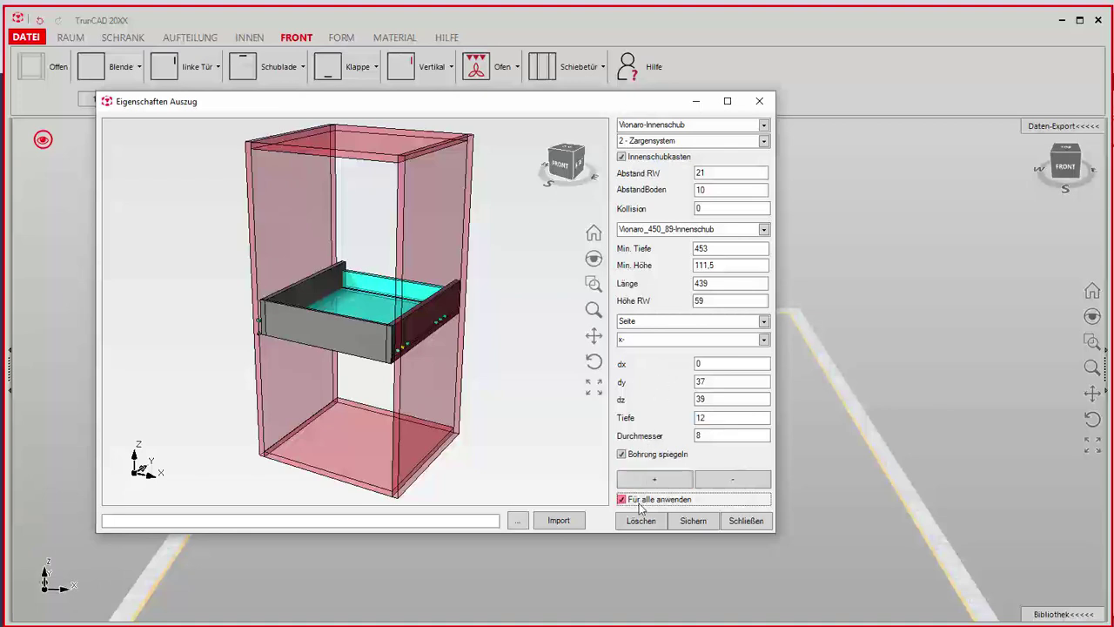
left_click(763, 321)
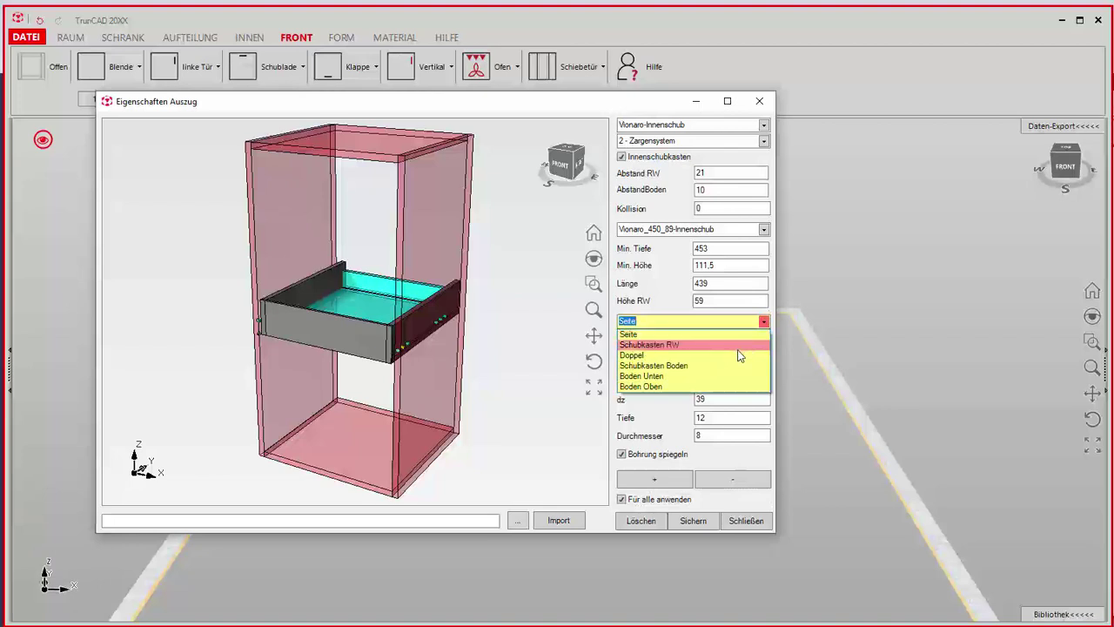
left_click(739, 355)
left_click(764, 341)
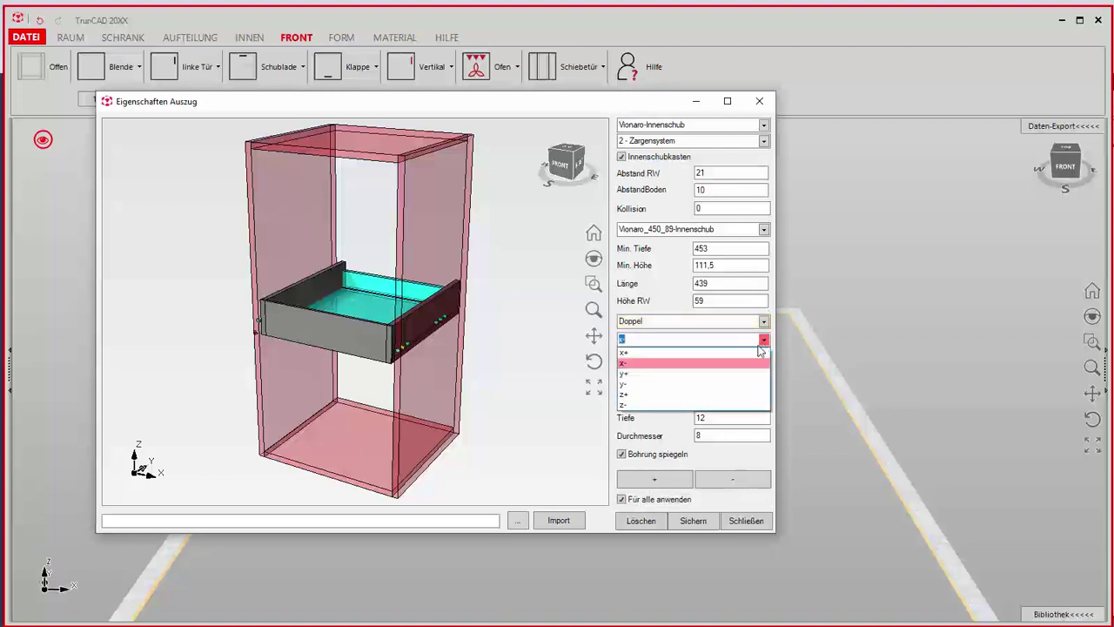
left_click(732, 383)
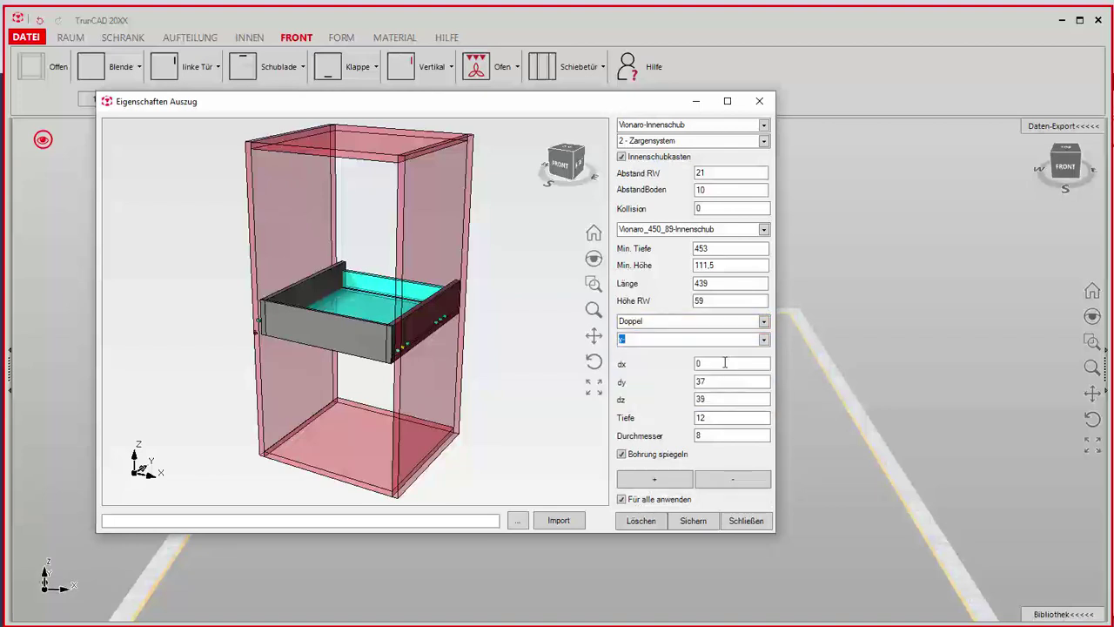
- Enter drilling offsets dx -16, dy 0, dz 33, depth 10 and diameter 5
double_click(701, 363)
type("-1")
type("6")
double_click(714, 381)
type("0")
double_click(715, 398)
type("33")
double_click(718, 418)
type("140")
key("Return")
type("10")
key("Tab")
type("5")
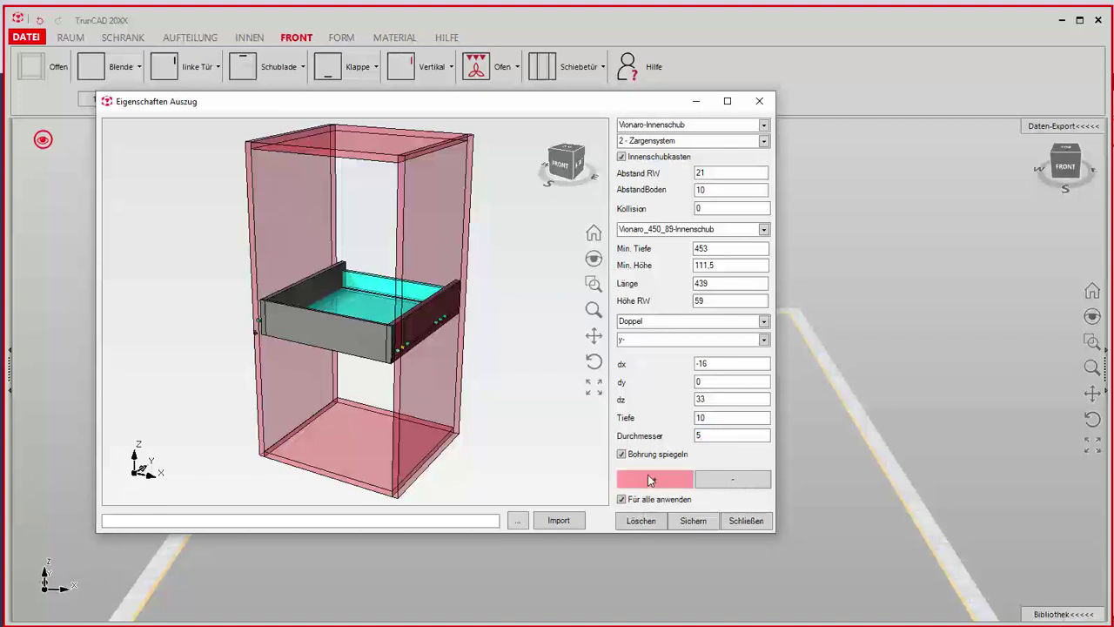
- Add the Doppel drilling and view the drawer front in the preview
left_click(649, 482)
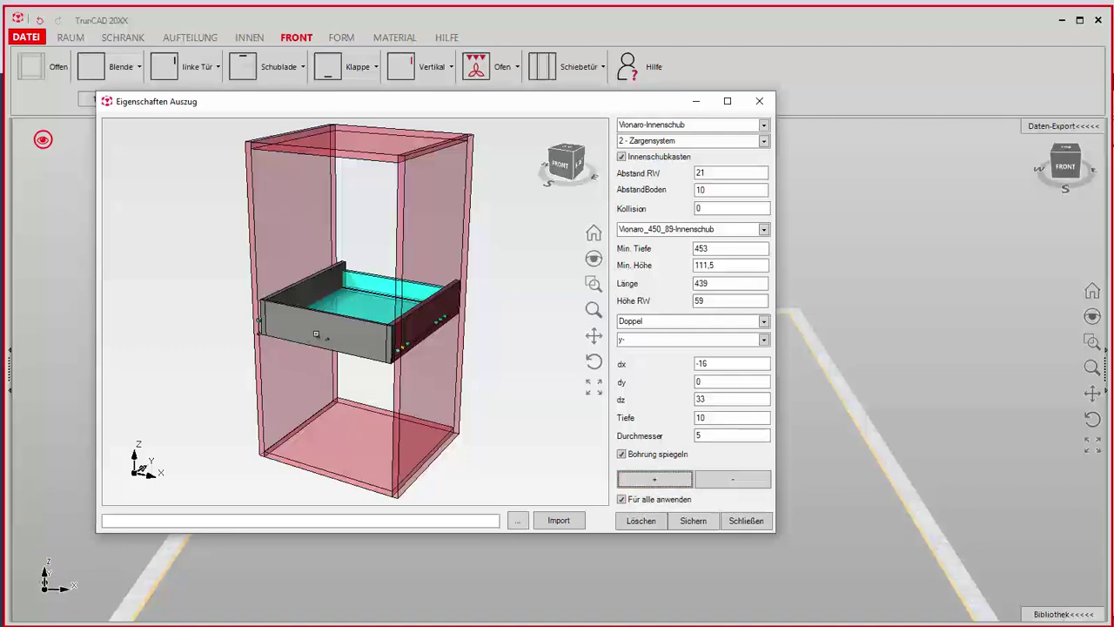
scroll(322, 334, "up", 3)
middle_click_drag(321, 334, 487, 322)
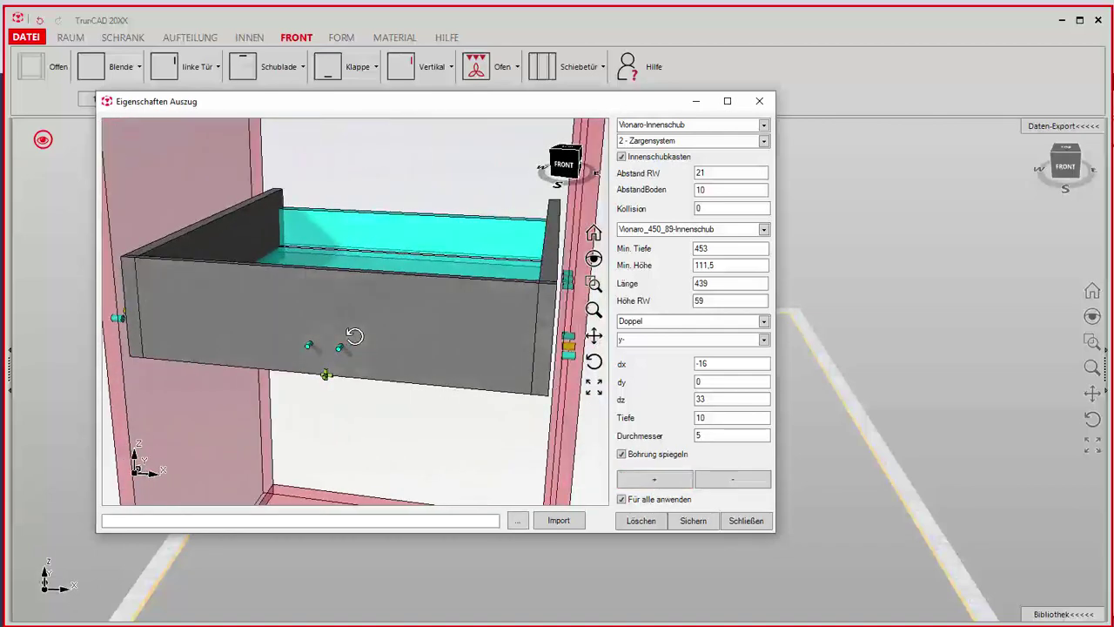
- Change the runner to Vionaro_450_121-Innenschub
left_click(764, 229)
left_click(712, 417)
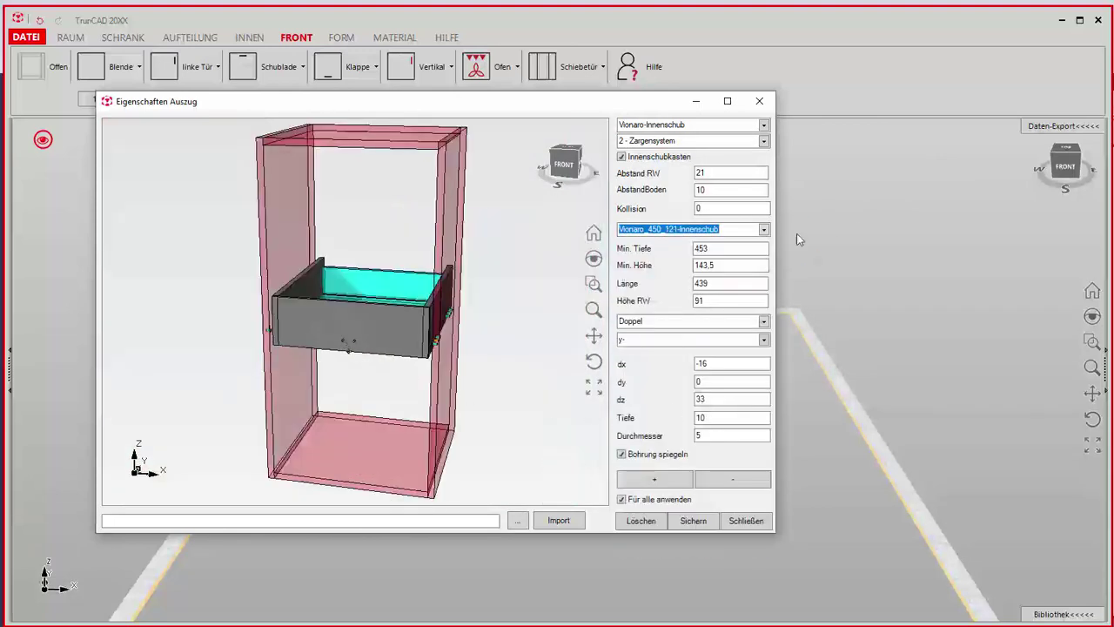
left_click(763, 229)
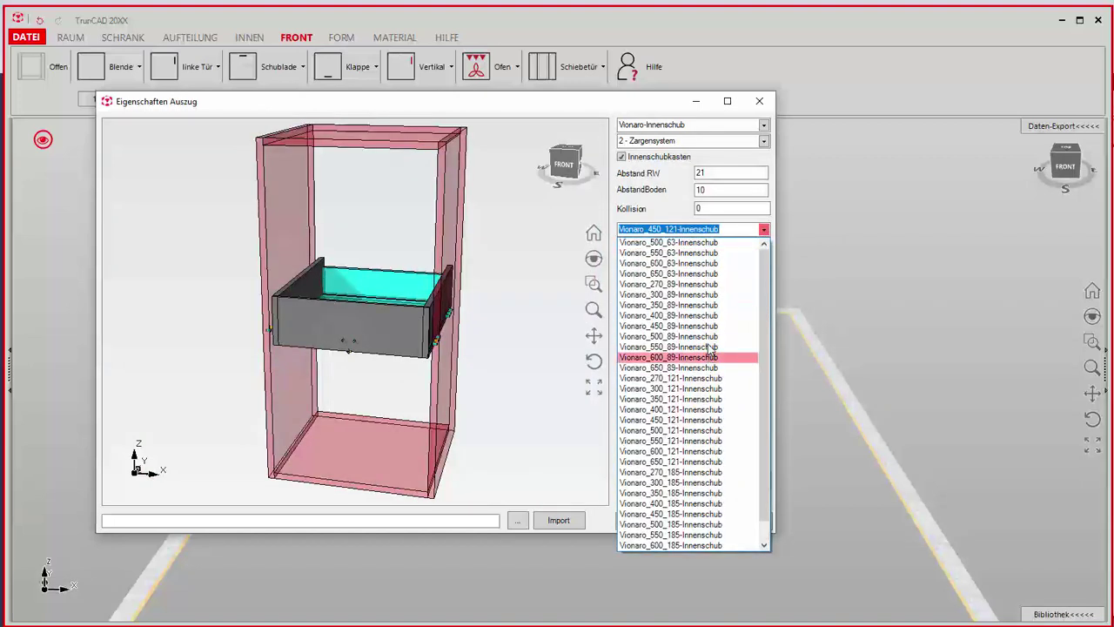
left_click(698, 300)
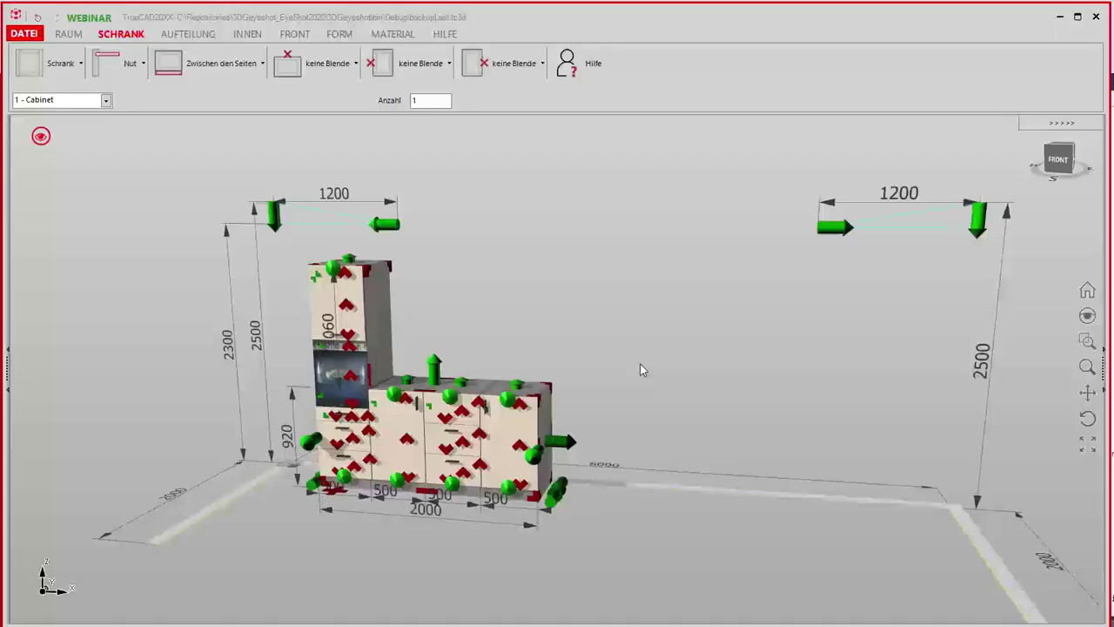
left_click(505, 427)
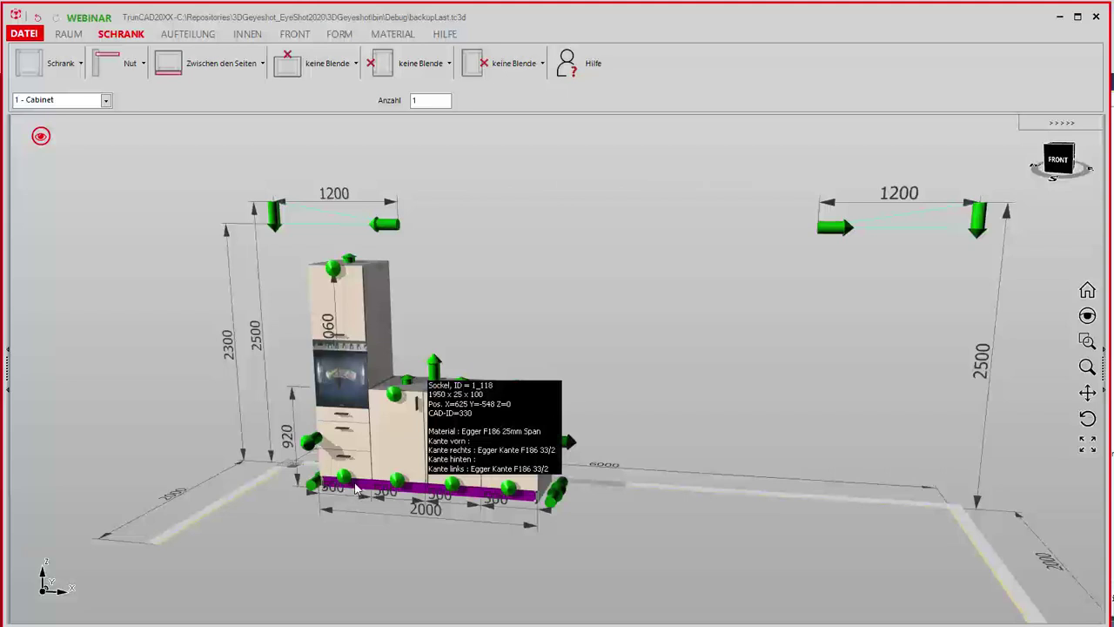
left_click(355, 486)
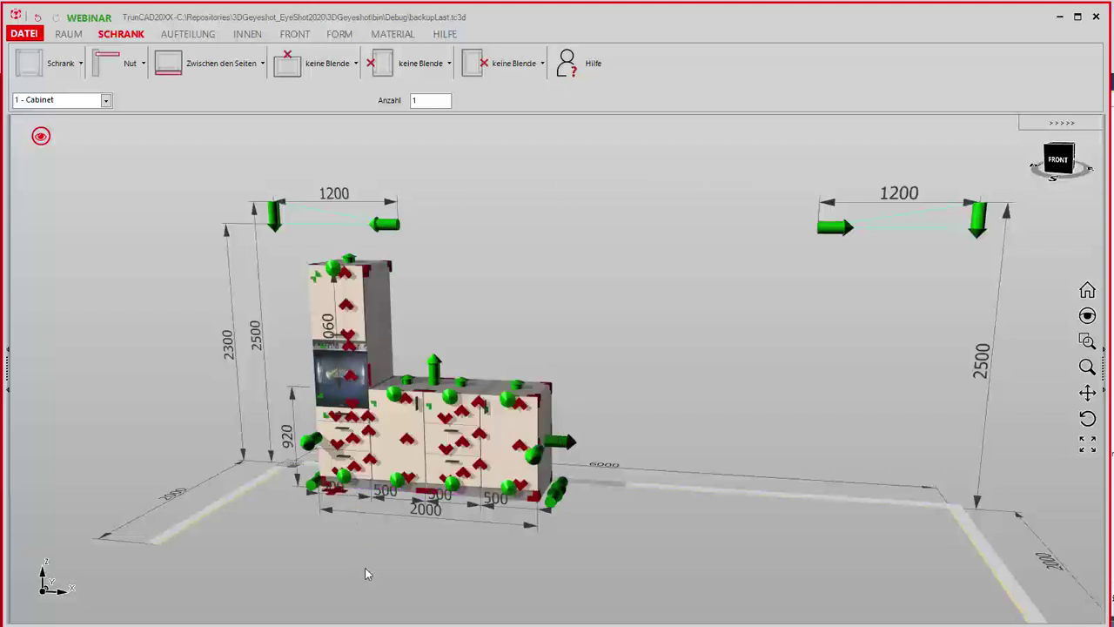